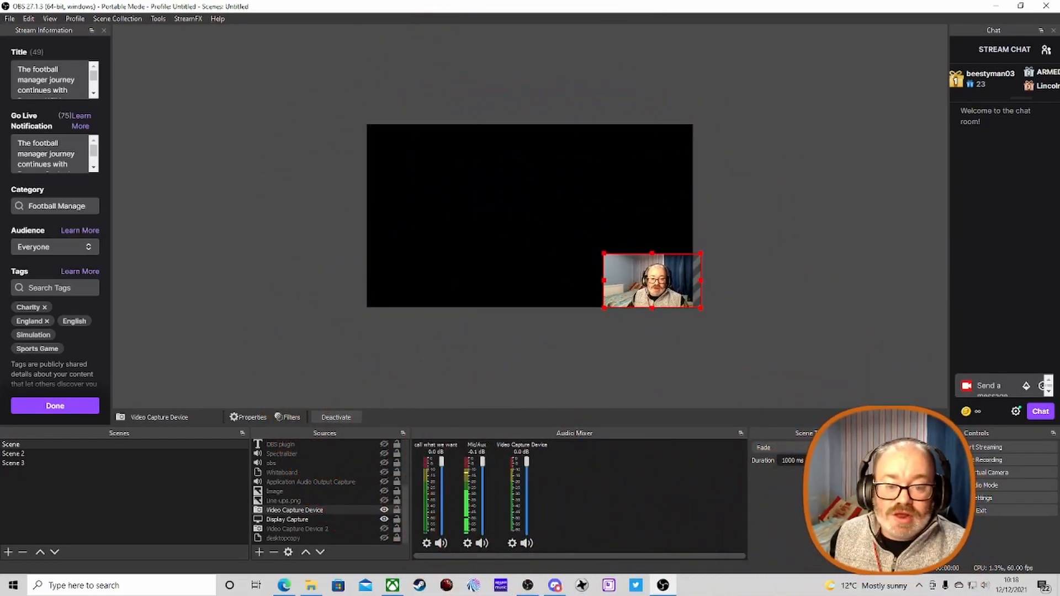
Move the Video Capture Device source inside the canvas's bottom-right corner and open its filters
left_click_drag(645, 302, 638, 301)
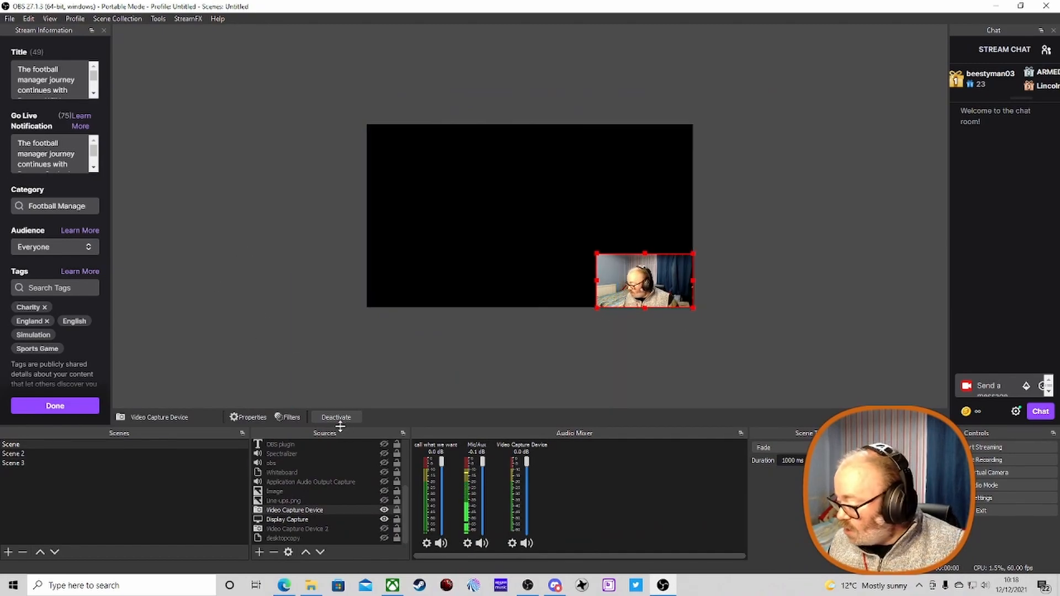
right_click(303, 512)
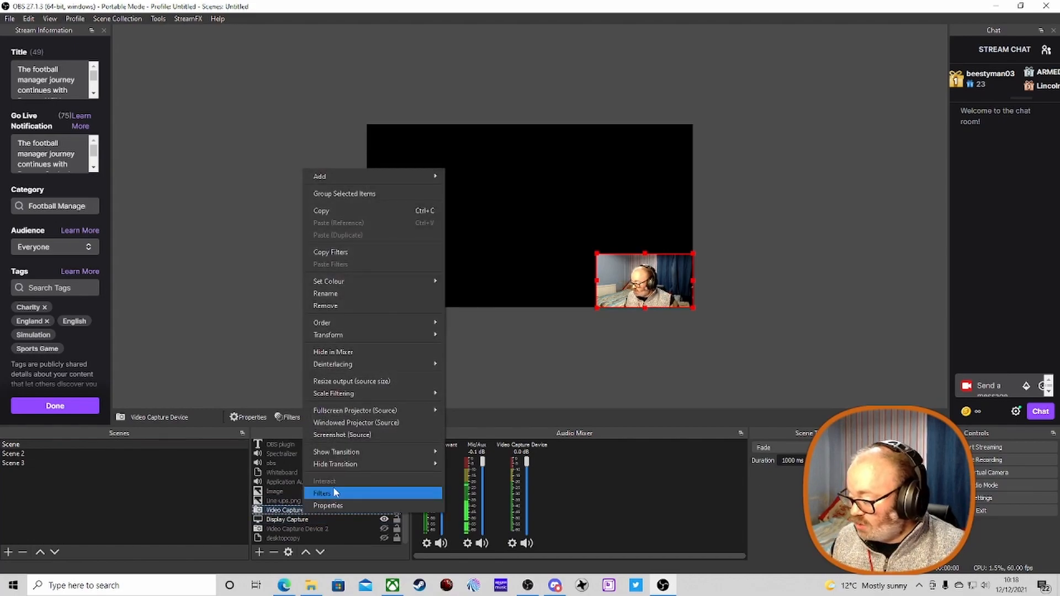
left_click(333, 488)
right_click(342, 413)
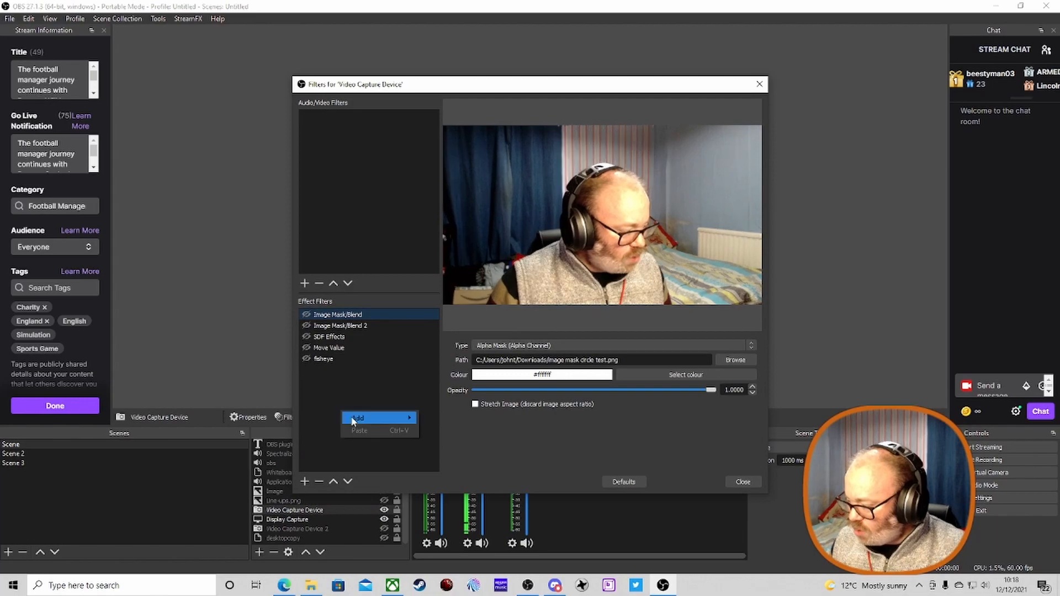
mouse_move(359, 418)
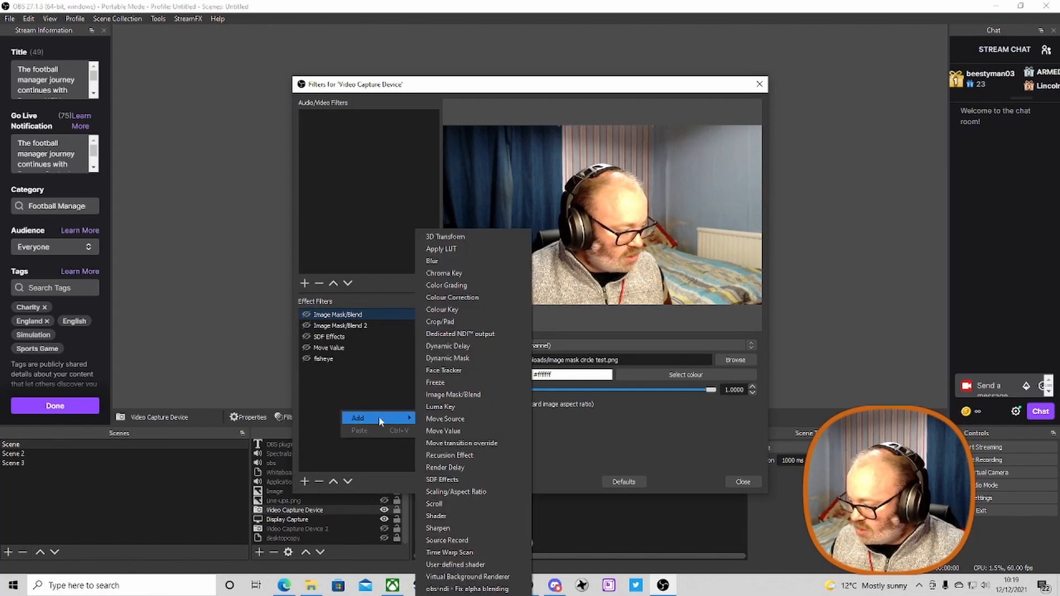
left_click(466, 564)
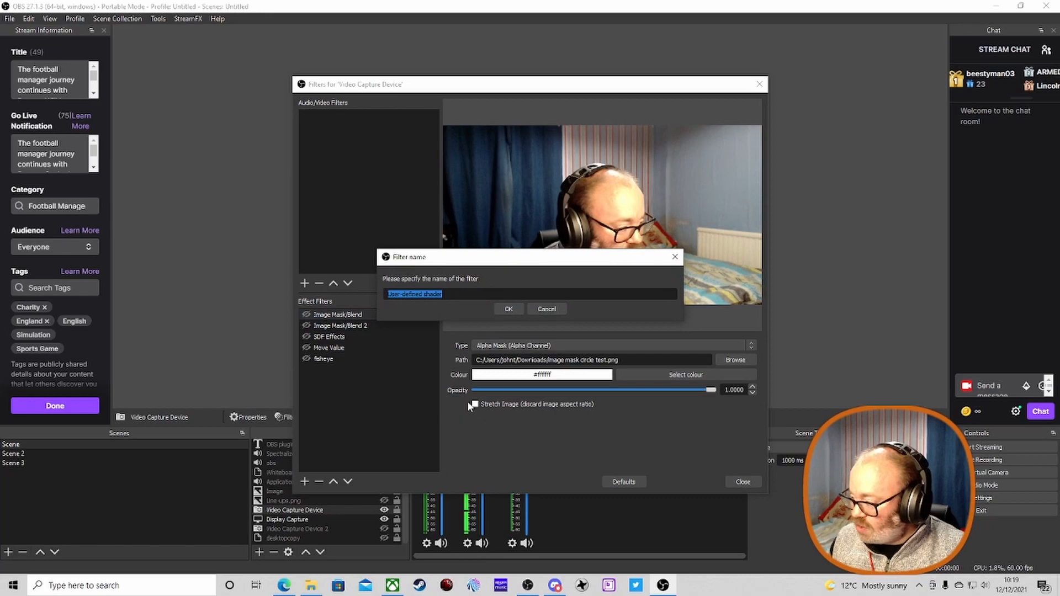
type("fisheye")
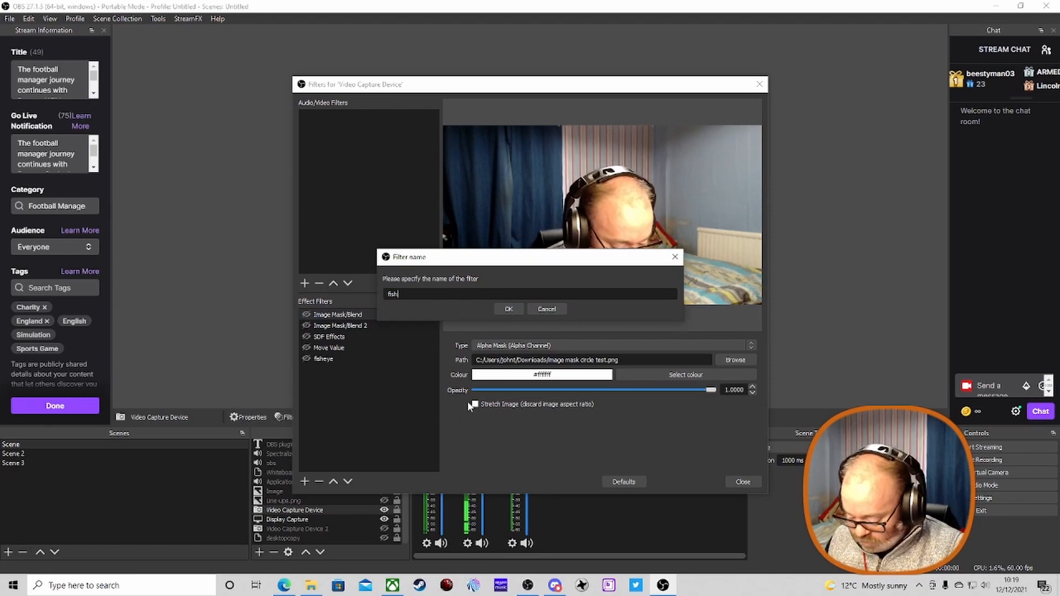
left_click(509, 310)
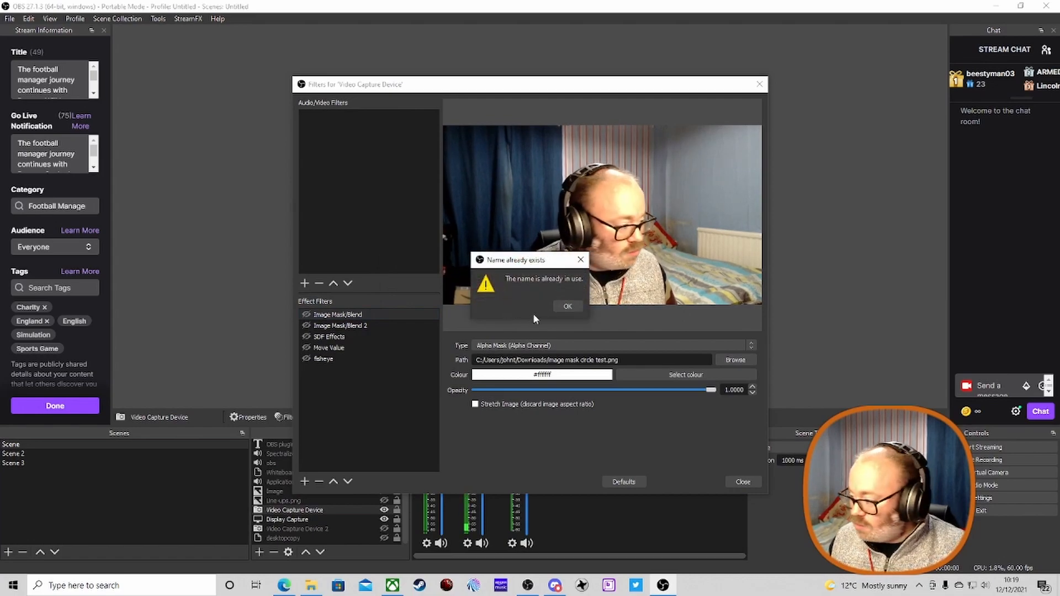
left_click(567, 306)
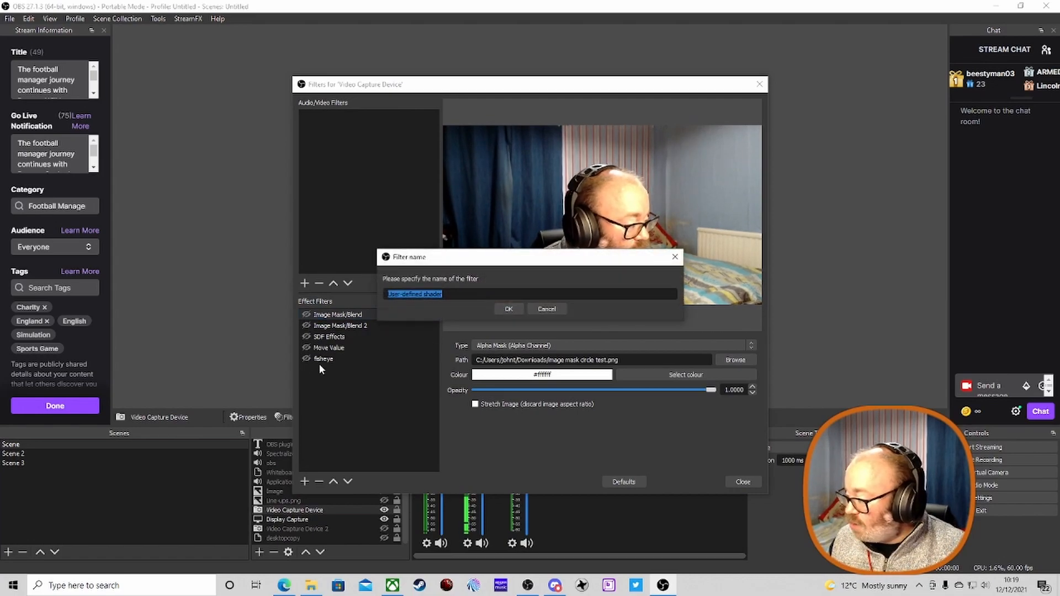
left_click(547, 309)
Remove the existing fisheye effect filter from the Video Capture Device source
left_click(360, 356)
right_click(361, 357)
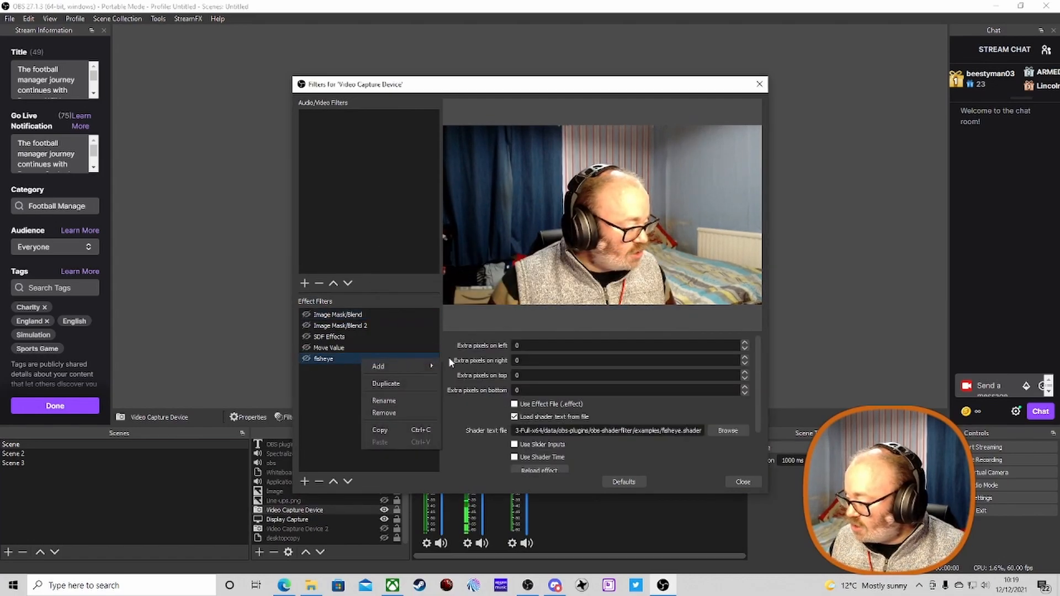
left_click(401, 412)
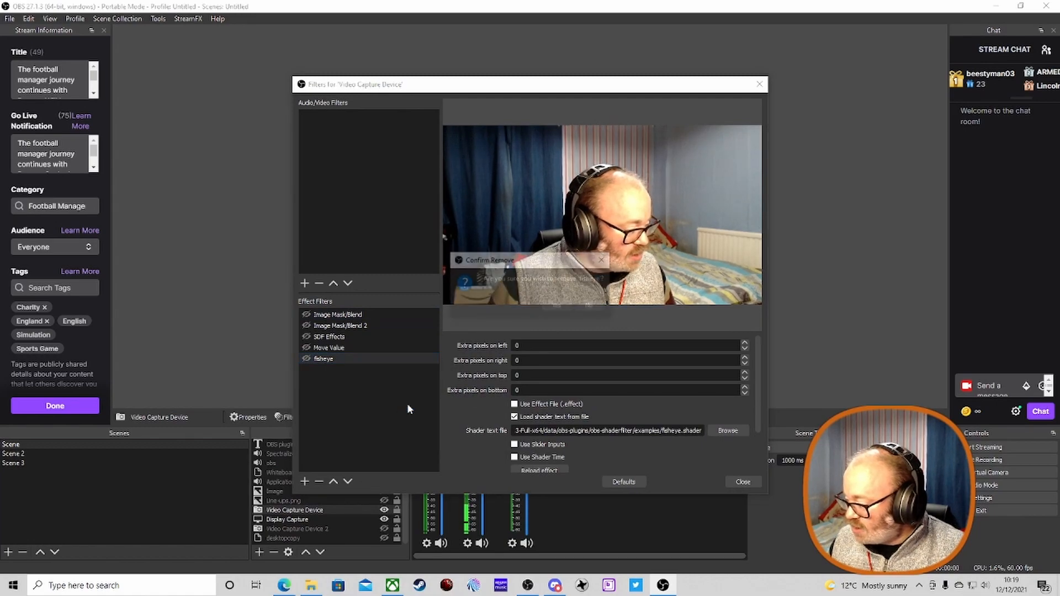
left_click(554, 307)
Add a User-defined shader effect filter named "fisheye" to the Video Capture Device source
right_click(358, 404)
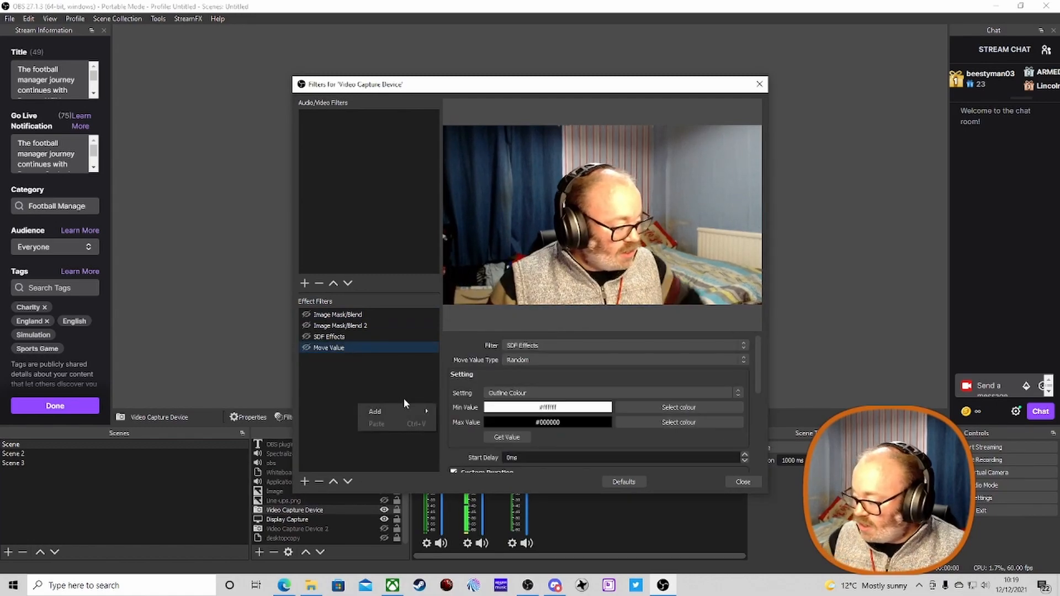
mouse_move(401, 407)
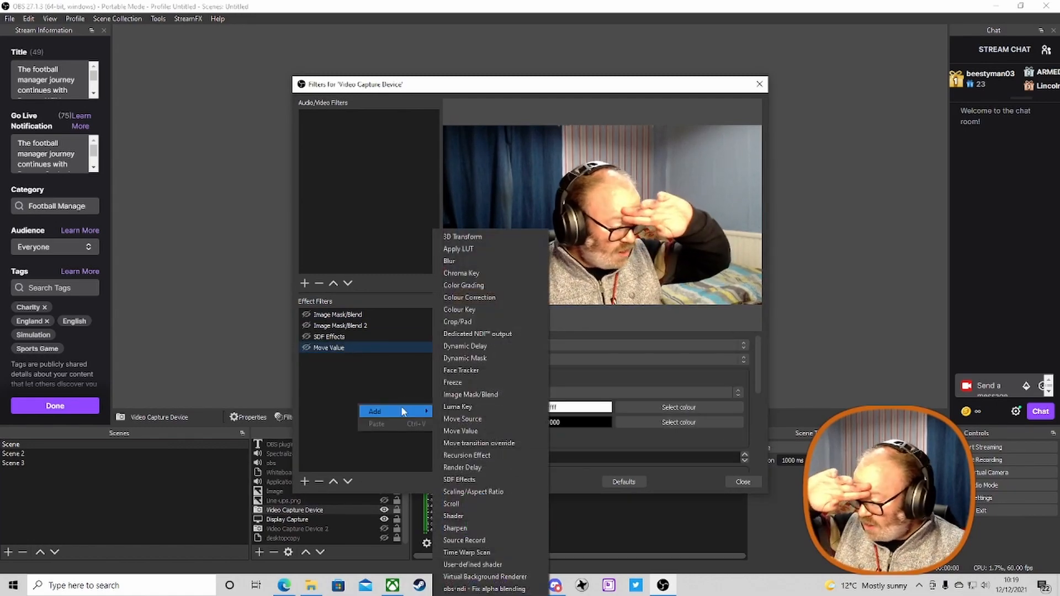
left_click(495, 564)
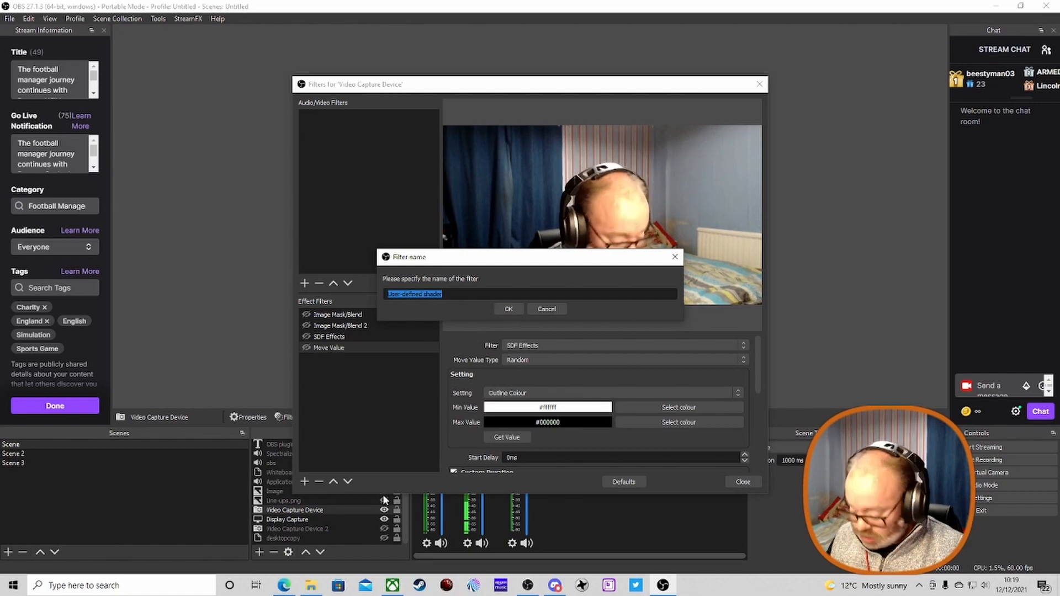
type("fisheye")
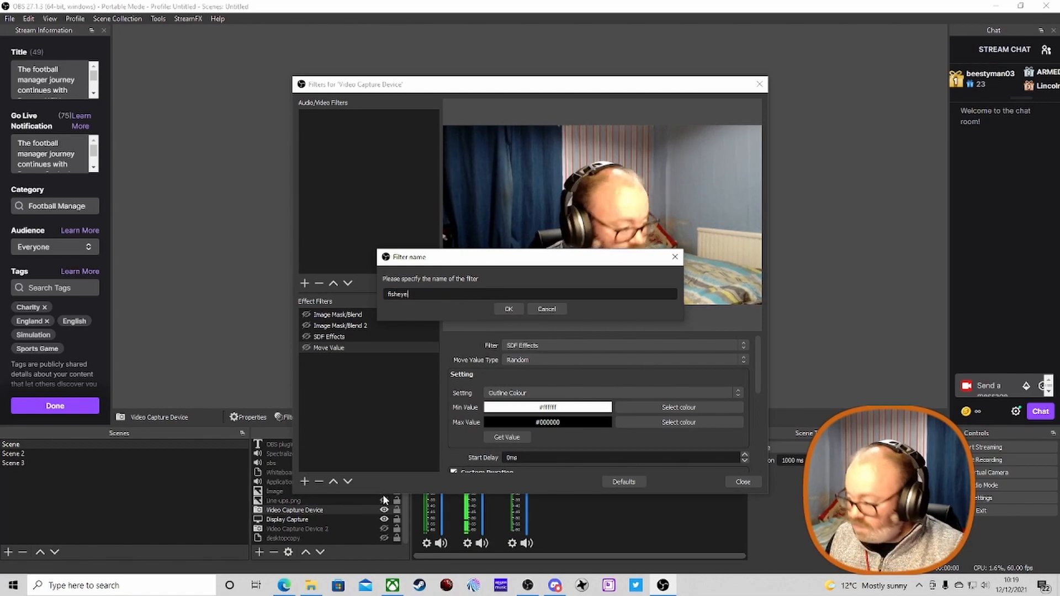
key("Return")
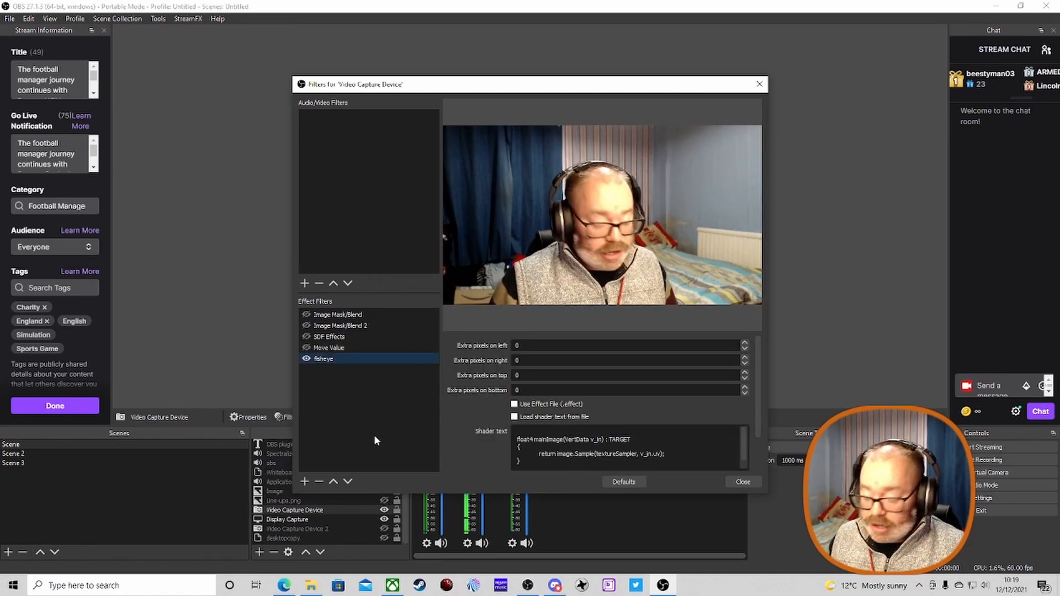
Make the fisheye filter load its shader text from the file fisheye.shader in the obs-shaderfilter examples folder
left_click(515, 418)
left_click(727, 431)
scroll(475, 276, "down", 5)
scroll(475, 280, "down", 3)
scroll(474, 280, "down", 1)
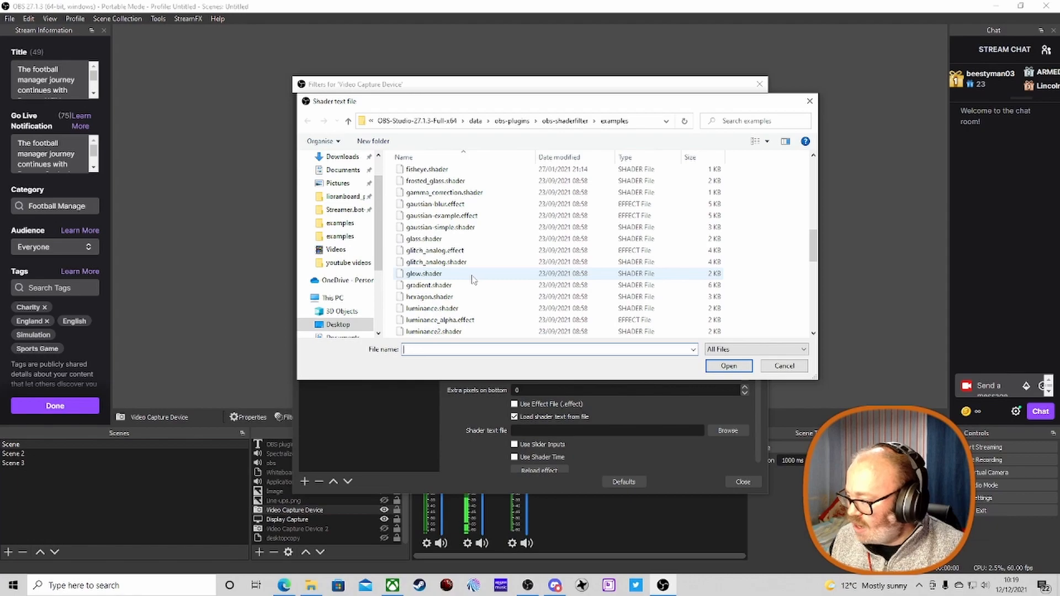
scroll(454, 259, "up", 1)
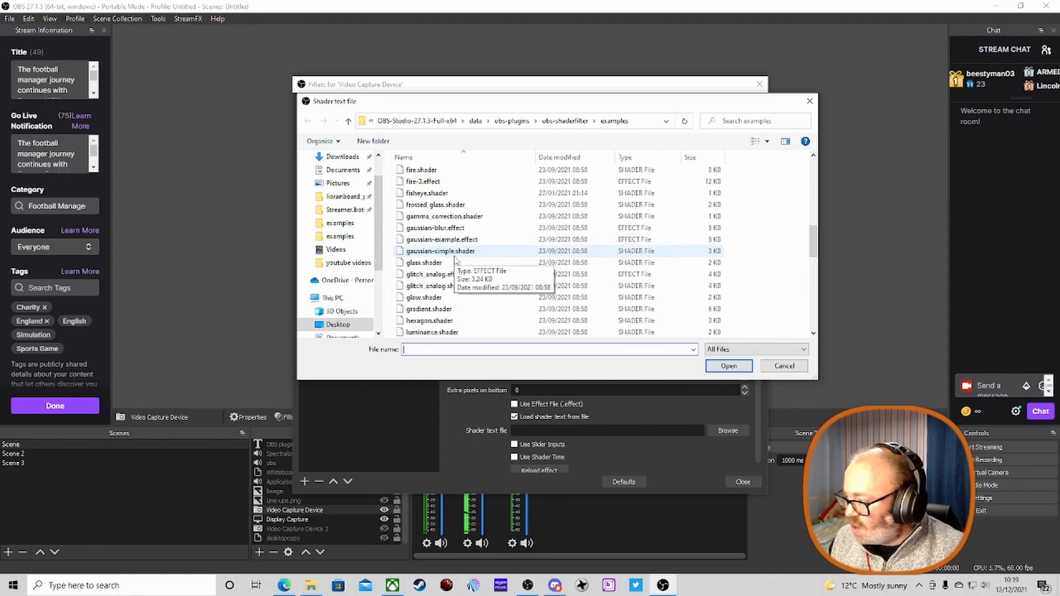
left_click(442, 193)
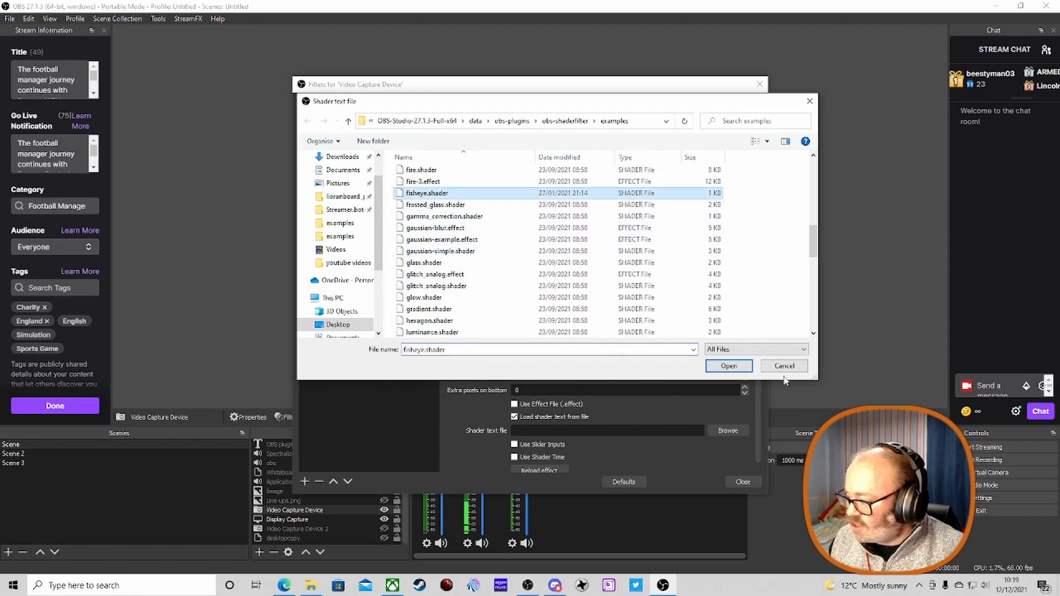
left_click(739, 368)
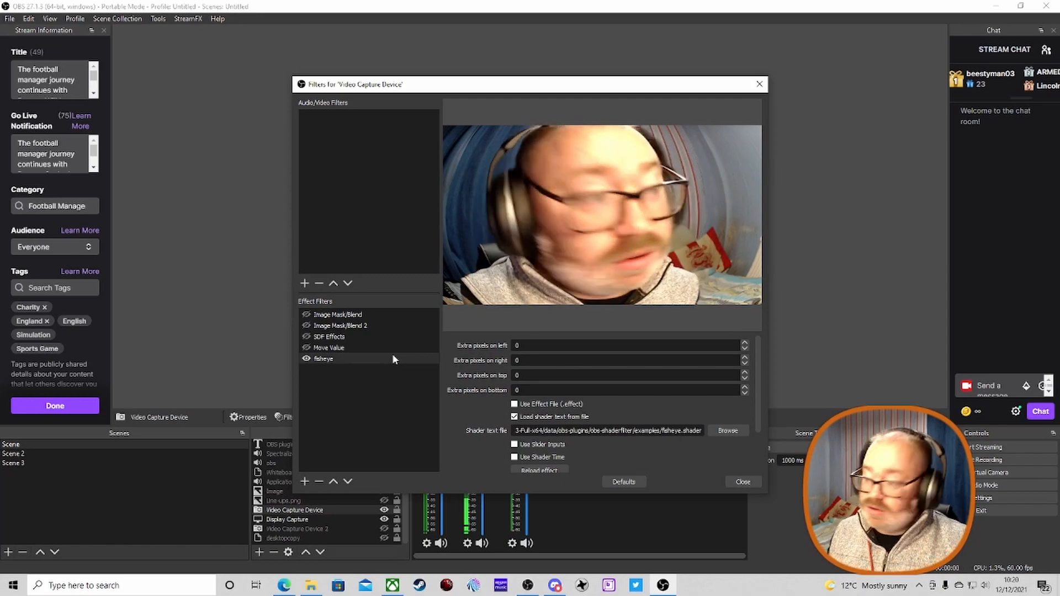
Add a Move Value effect filter named "fish eye on" and make the fisheye filter its target
right_click(349, 380)
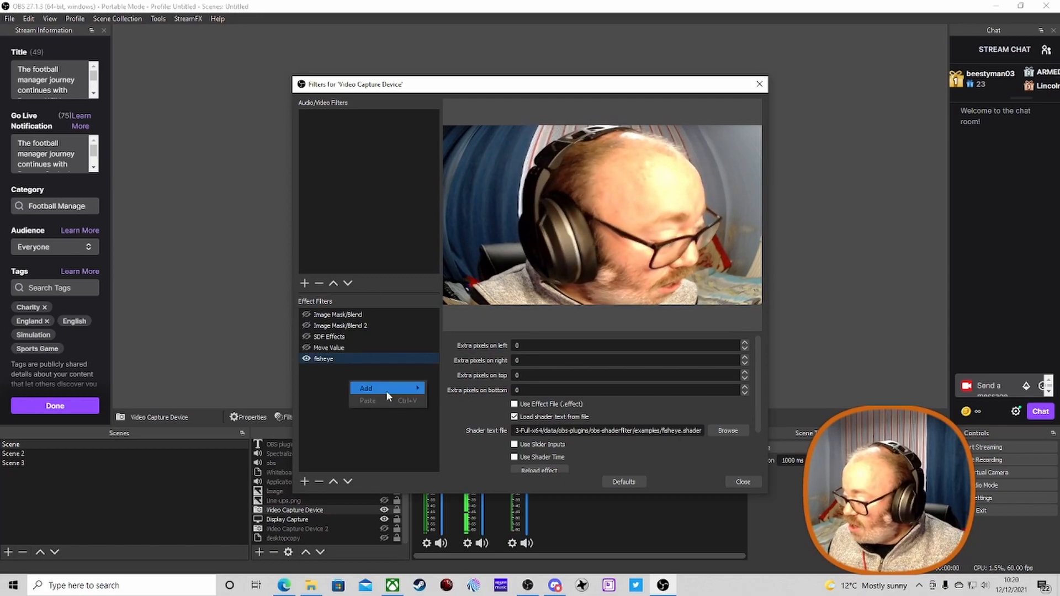
mouse_move(386, 390)
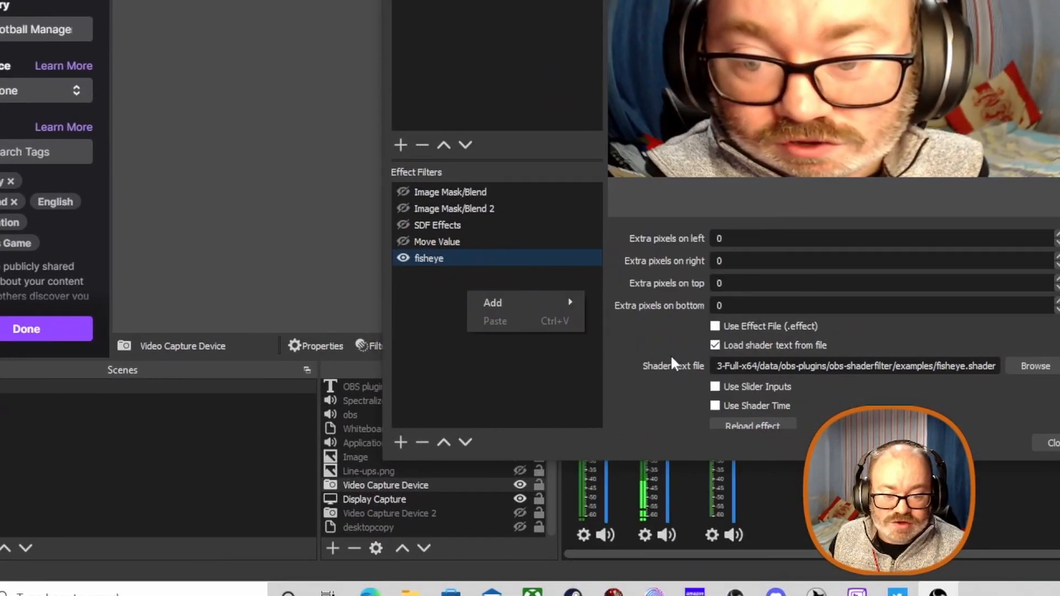
mouse_move(536, 302)
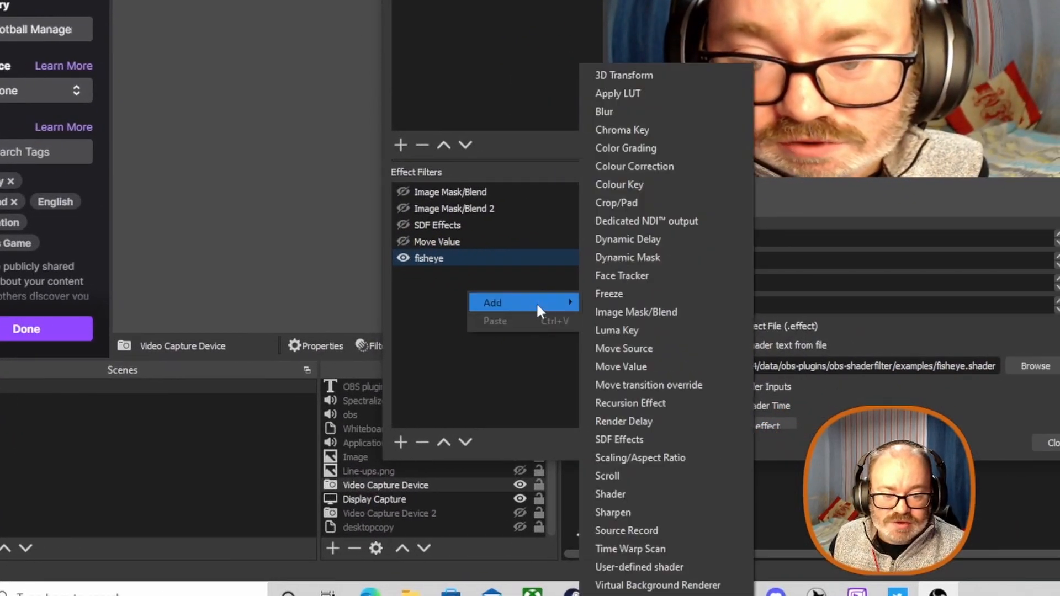
left_click(630, 373)
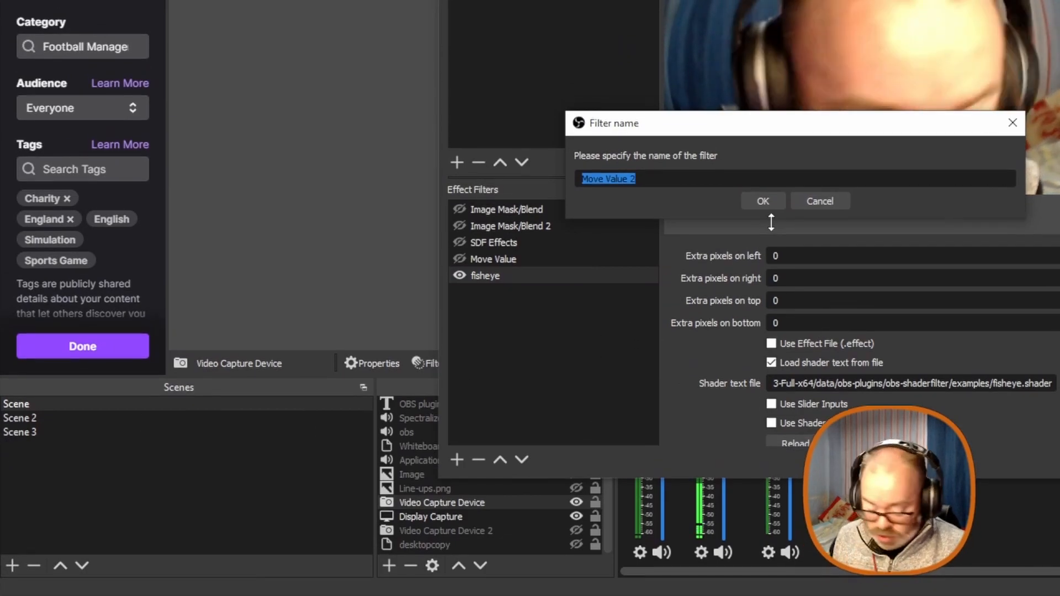
key("BackSpace")
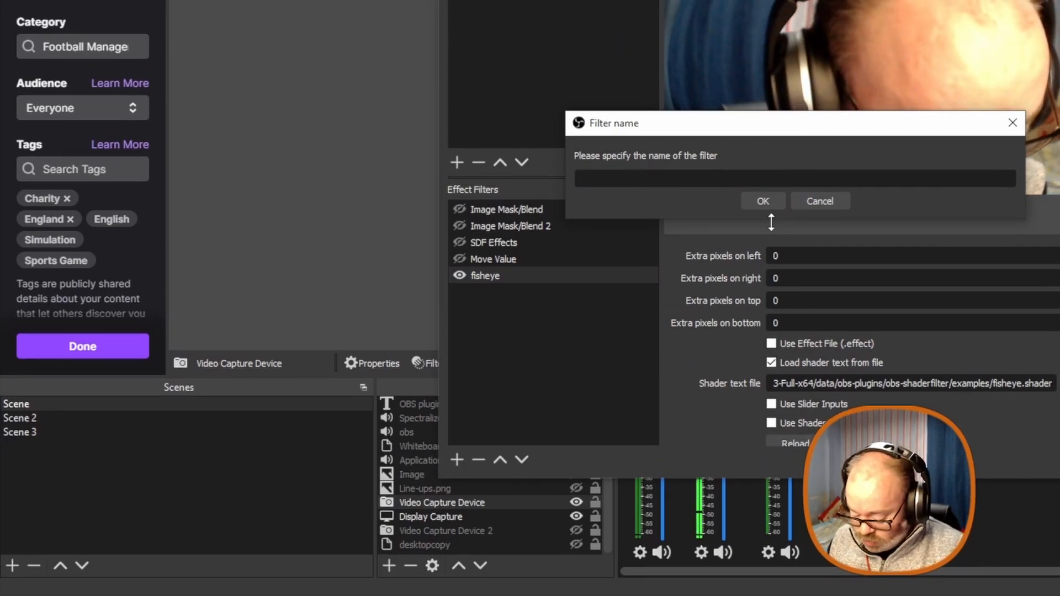
type("fish eye o")
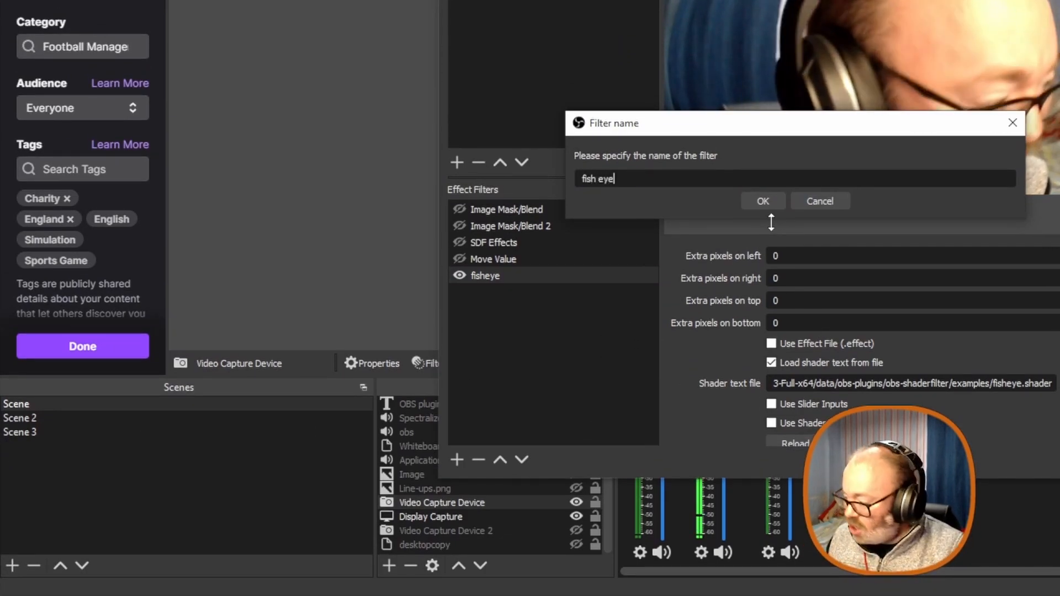
type("n")
key("Return")
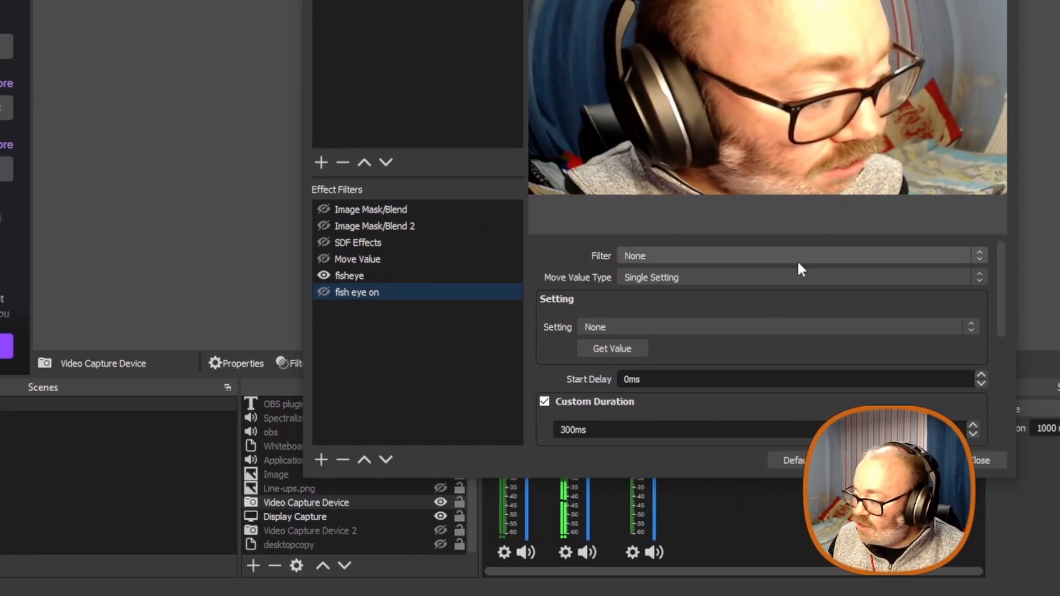
left_click(708, 262)
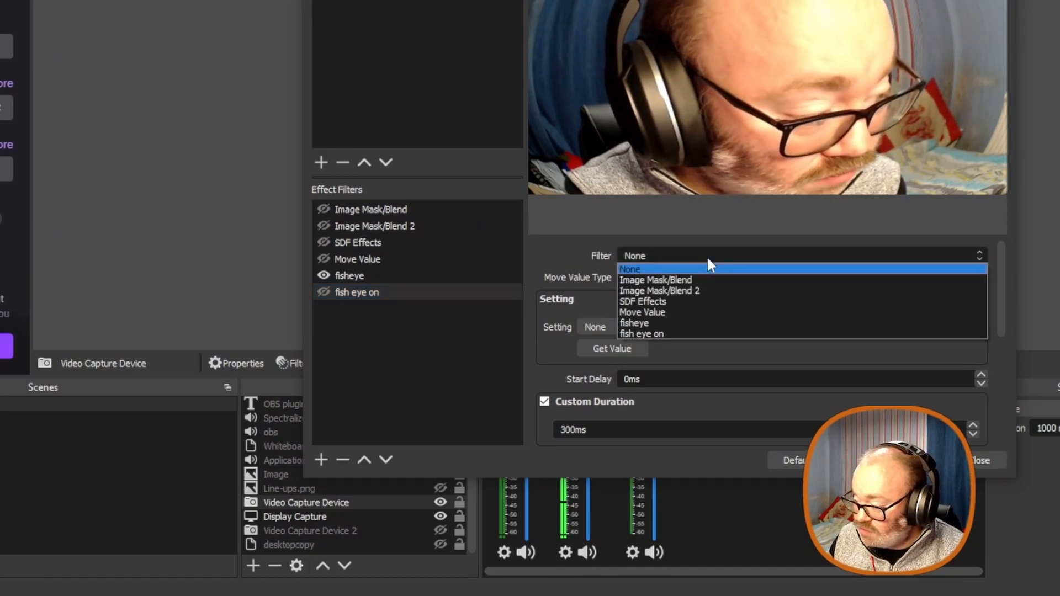
left_click(691, 321)
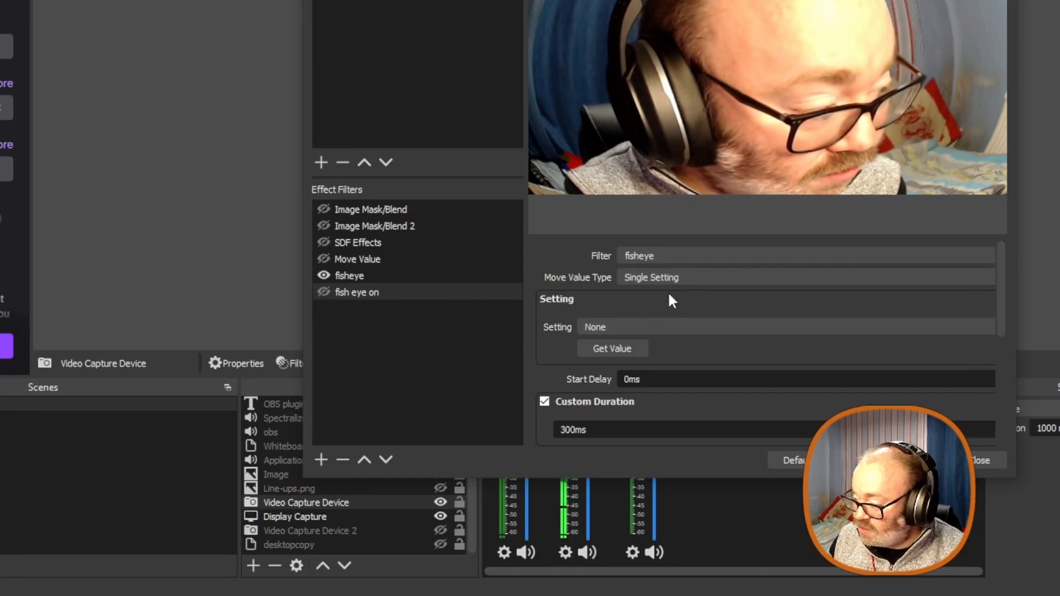
left_click(668, 284)
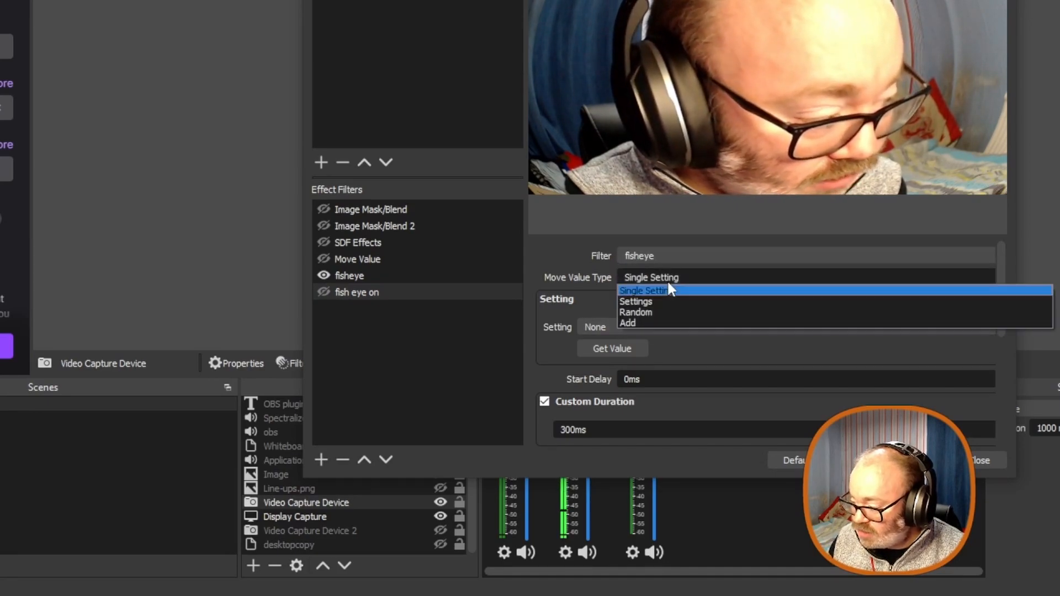
left_click(665, 323)
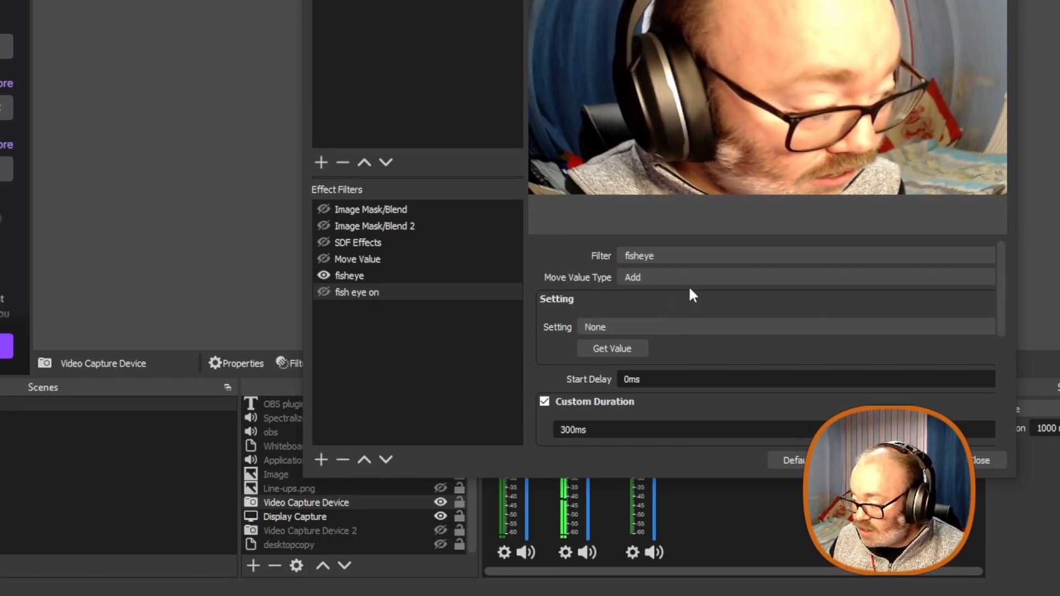
scroll(653, 298, "down", 2)
scroll(651, 284, "up", 2)
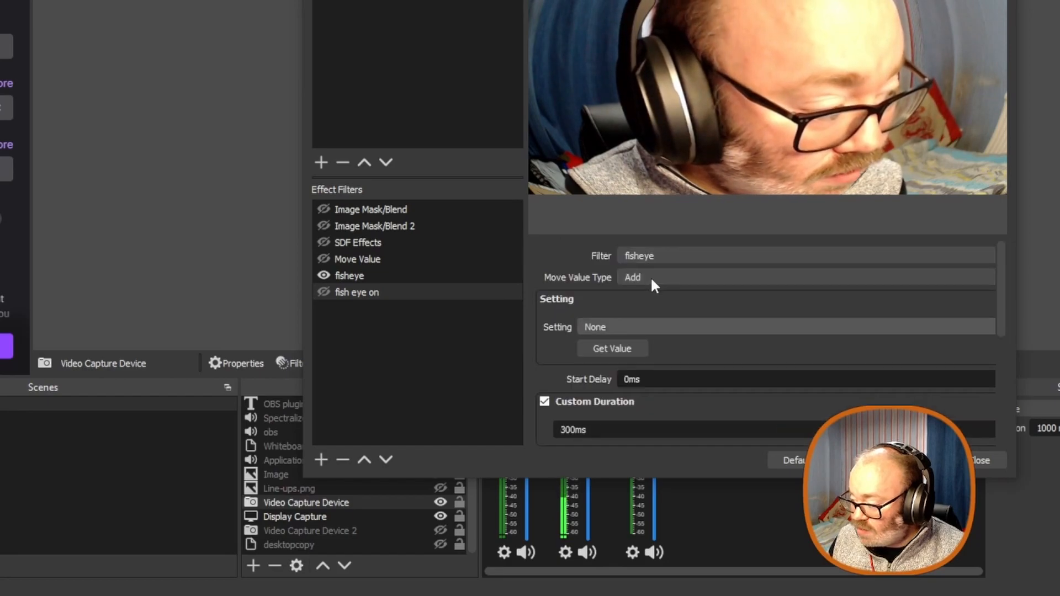
Set the Move Value Type of the "fish eye on" filter to Settings
left_click(654, 278)
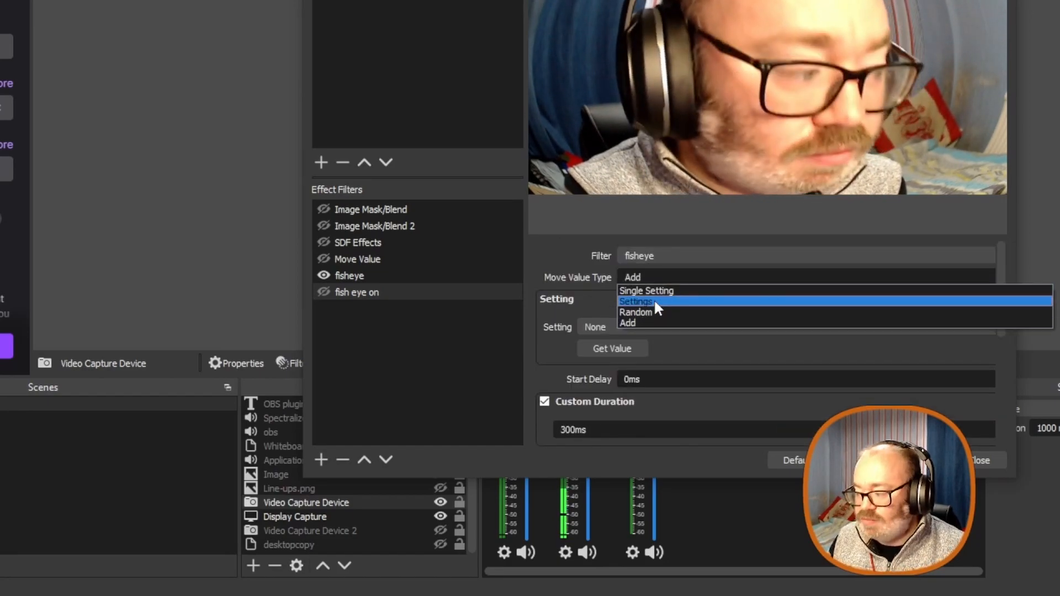
left_click(654, 301)
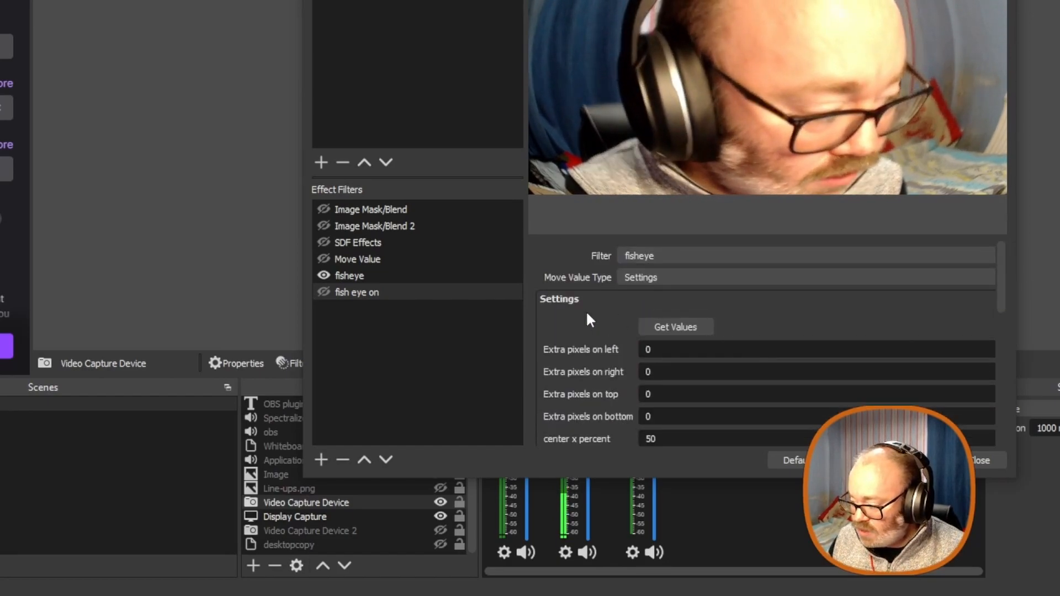
scroll(587, 313, "down", 1)
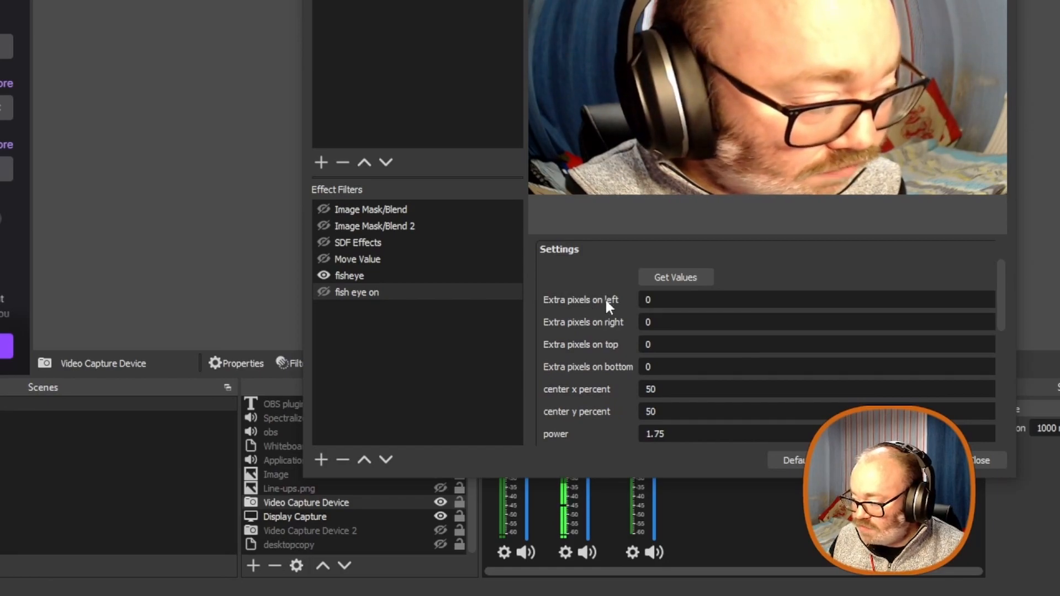
scroll(613, 292, "down", 3)
scroll(615, 290, "up", 3)
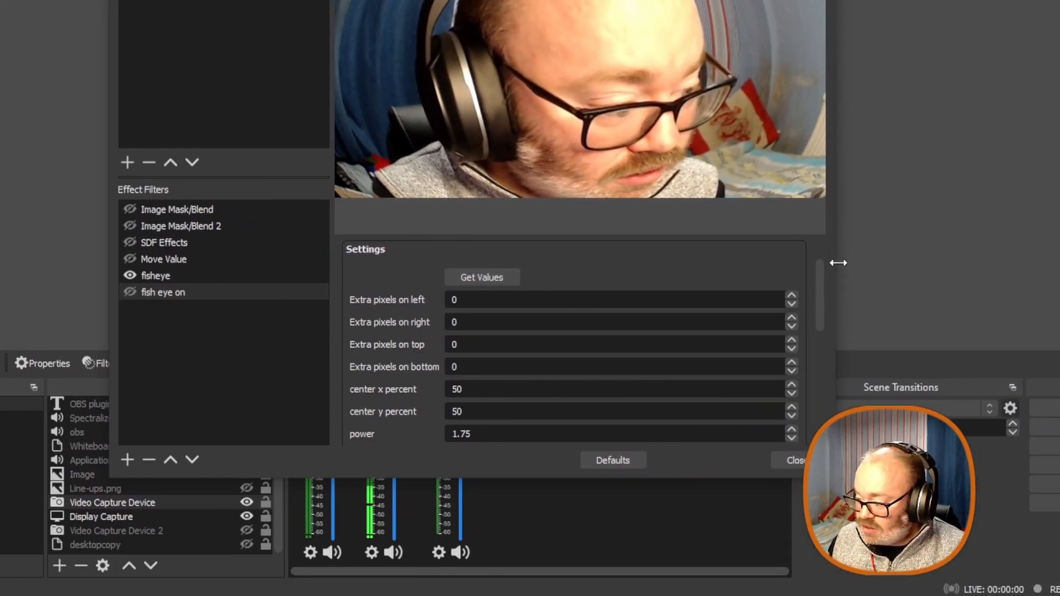
Get the fisheye filter's current values into the "fish eye on" filter and set its custom duration to 1000 ms
left_click(486, 274)
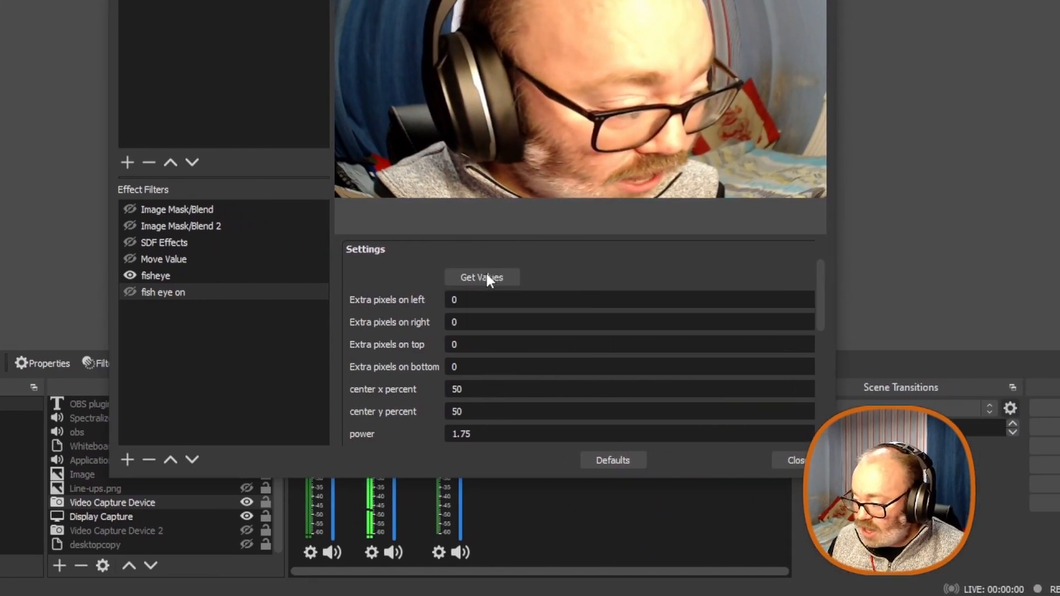
scroll(371, 293, "down", 2)
scroll(381, 292, "down", 1)
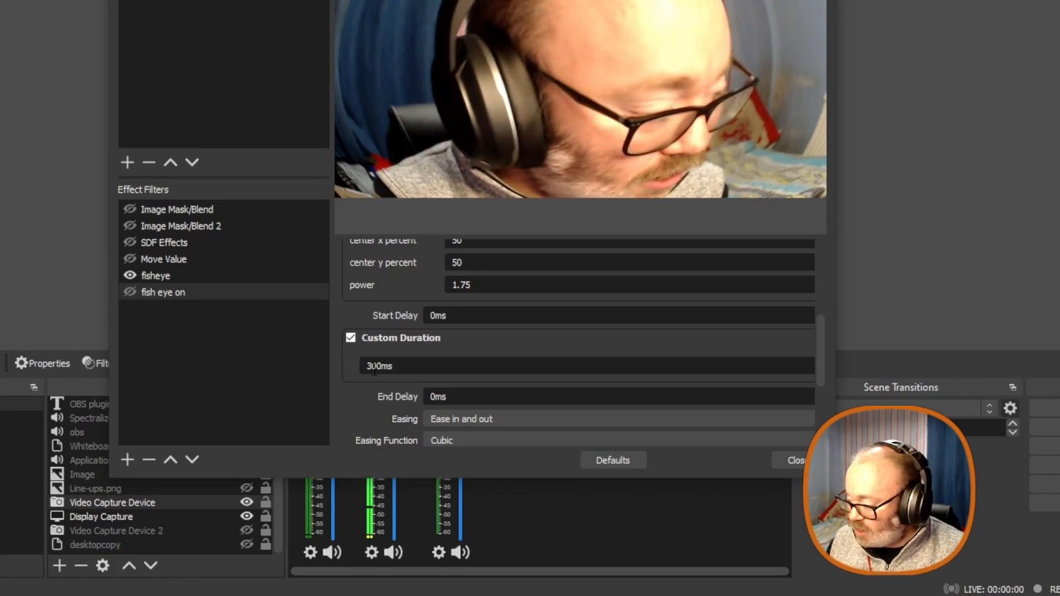
left_click(372, 367)
key("BackSpace")
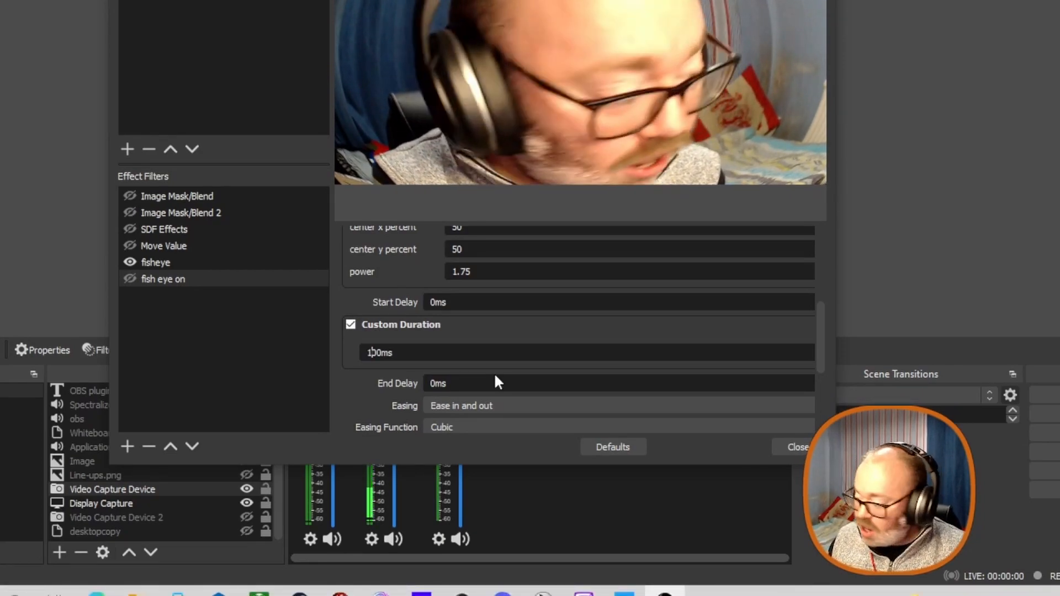
type("10")
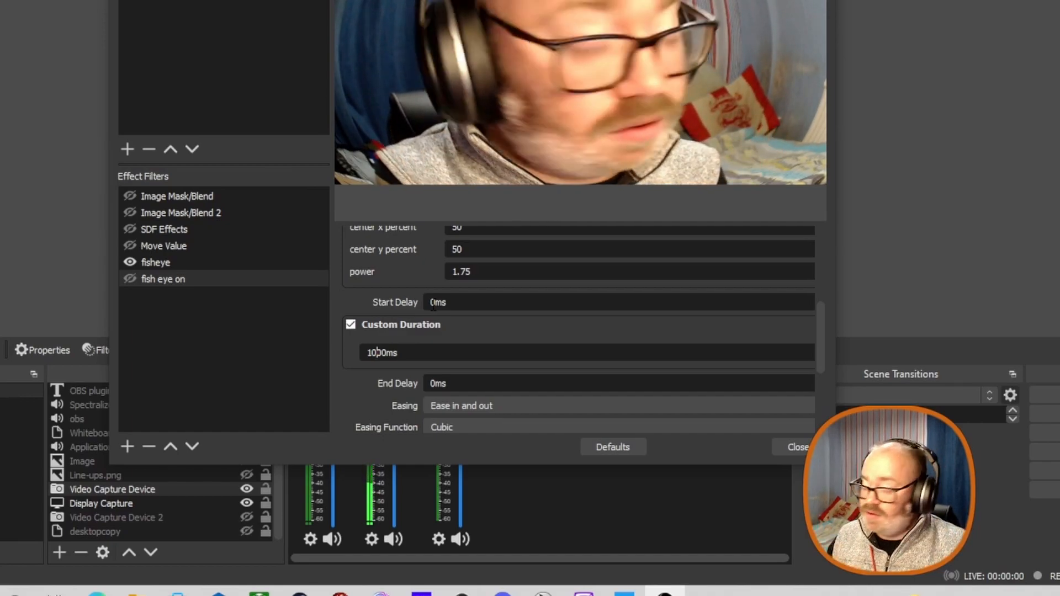
Review the easing and start trigger options of the "fish eye on" filter
scroll(433, 307, "down", 2)
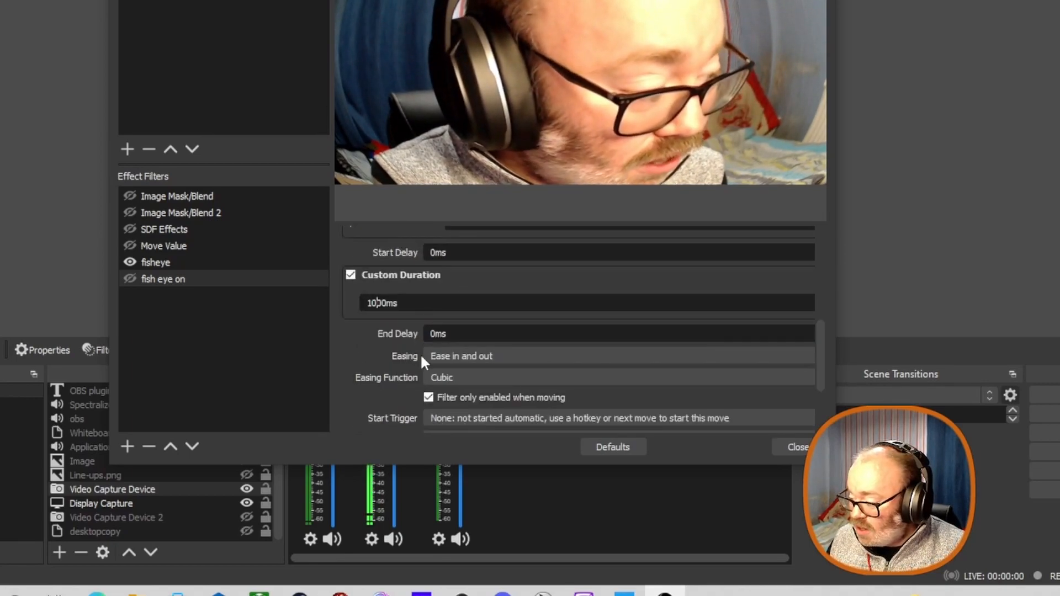
left_click(452, 356)
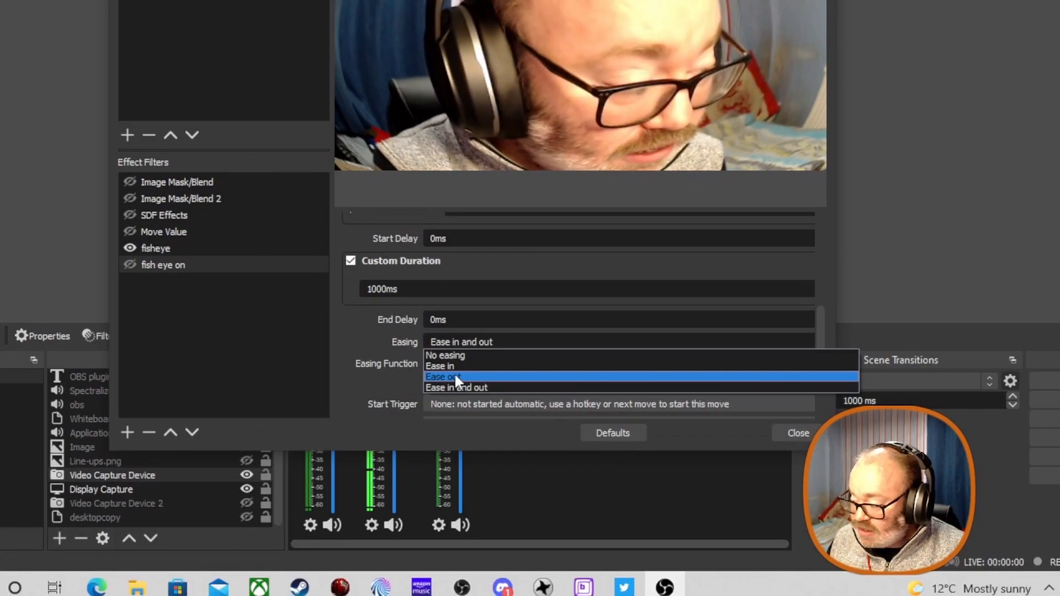
left_click(373, 341)
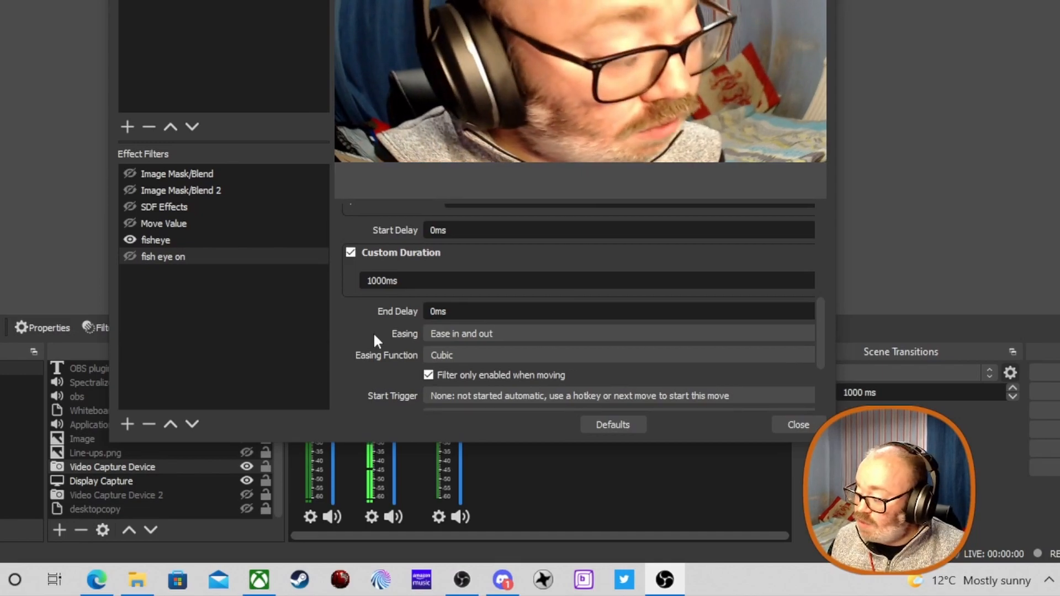
scroll(373, 333, "down", 2)
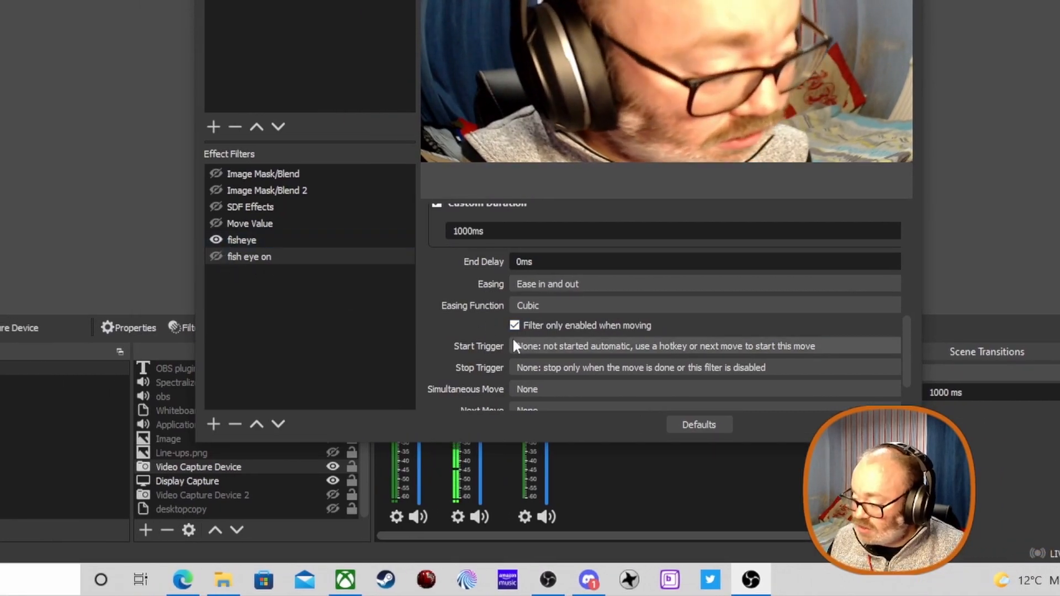
scroll(494, 331, "down", 2)
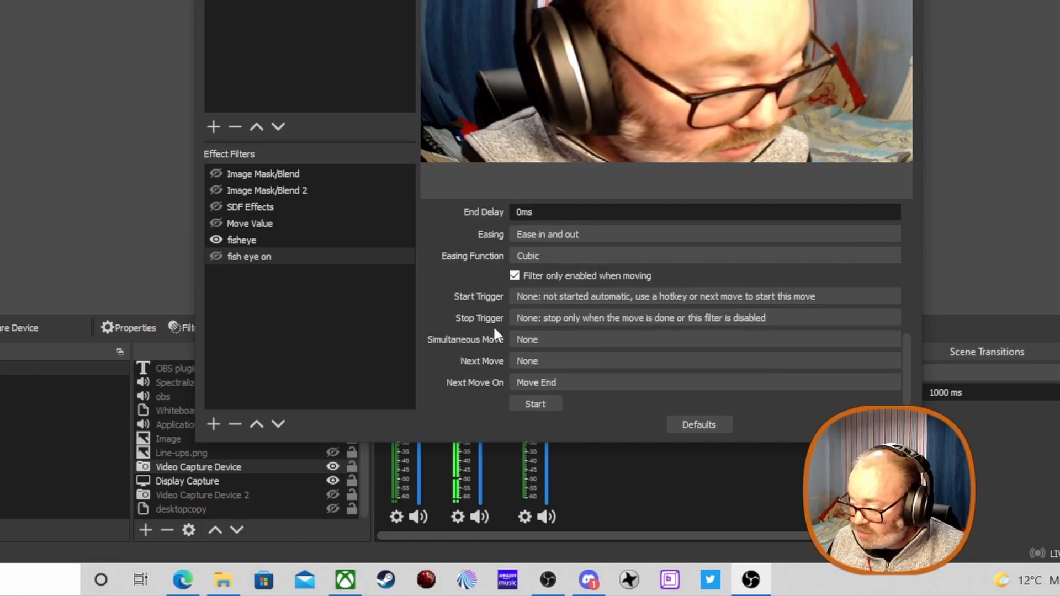
left_click(564, 296)
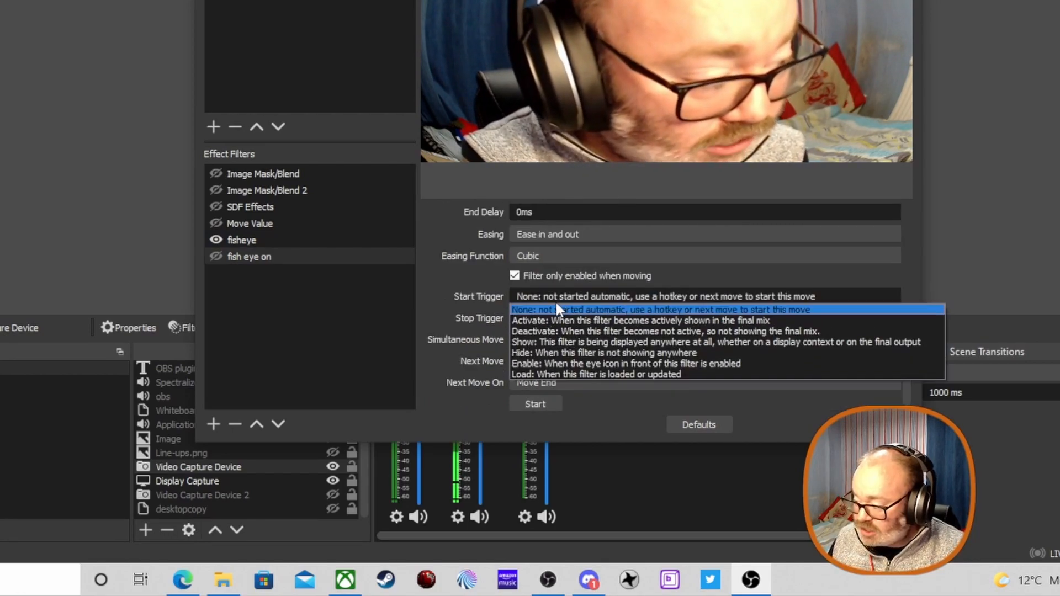
left_click(556, 309)
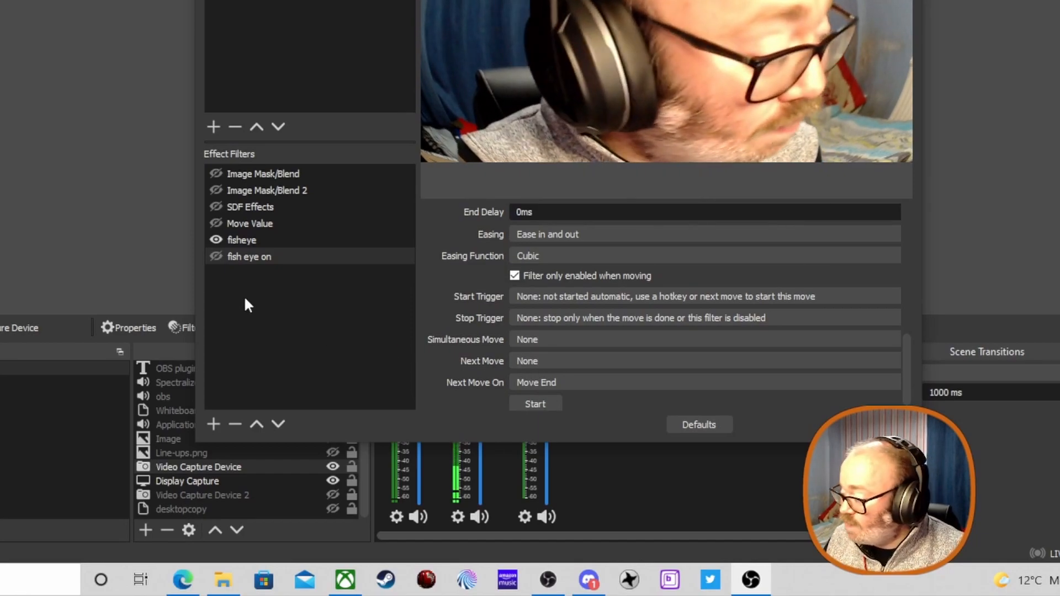
Add a Move Value effect filter named "fisheye off" to the webcam source
right_click(245, 273)
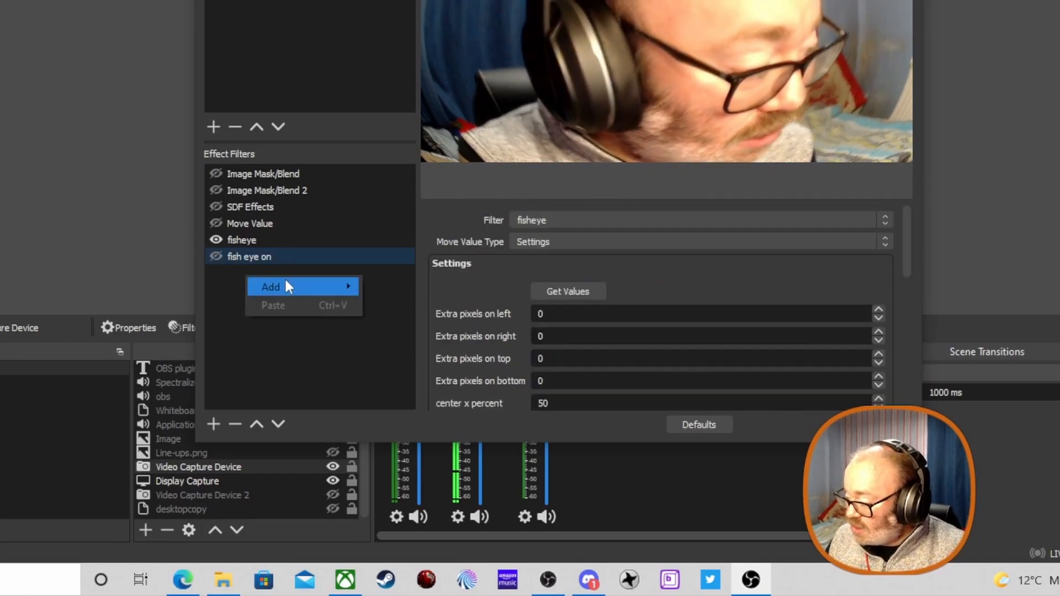
mouse_move(286, 283)
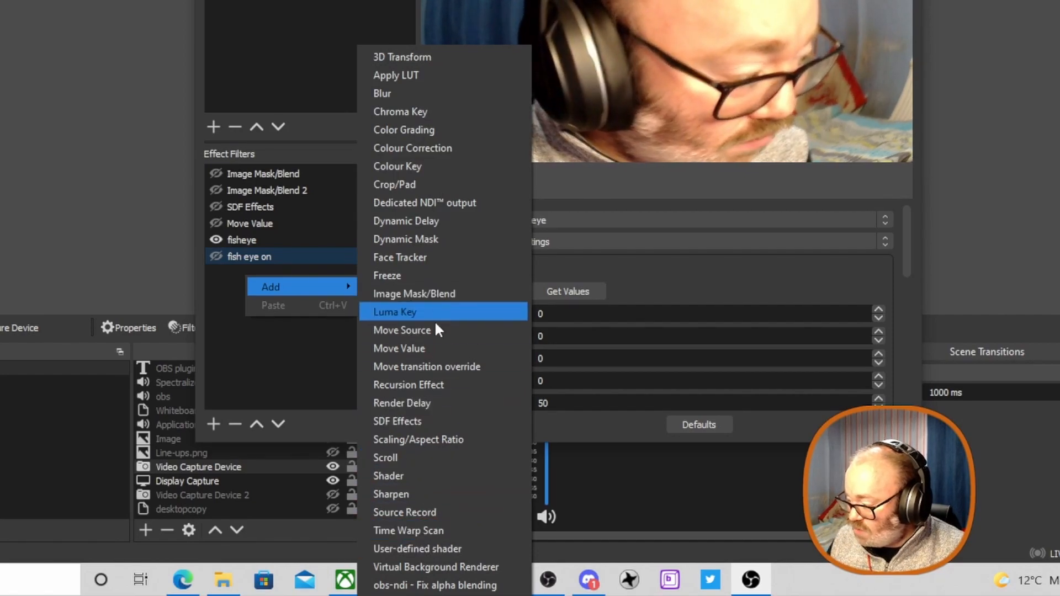
left_click(437, 348)
key("BackSpace")
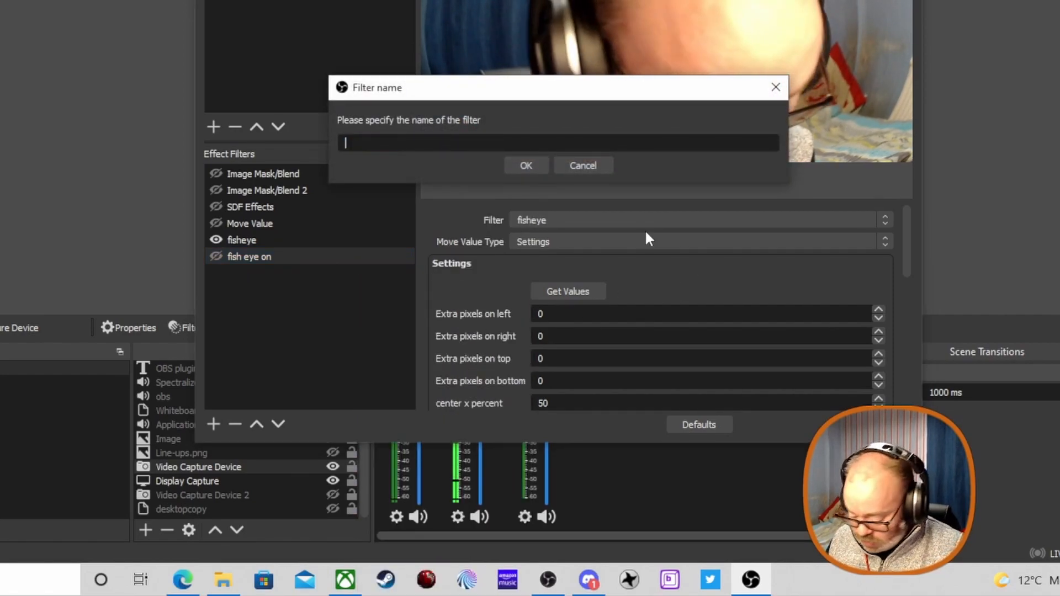
type("fisheye off")
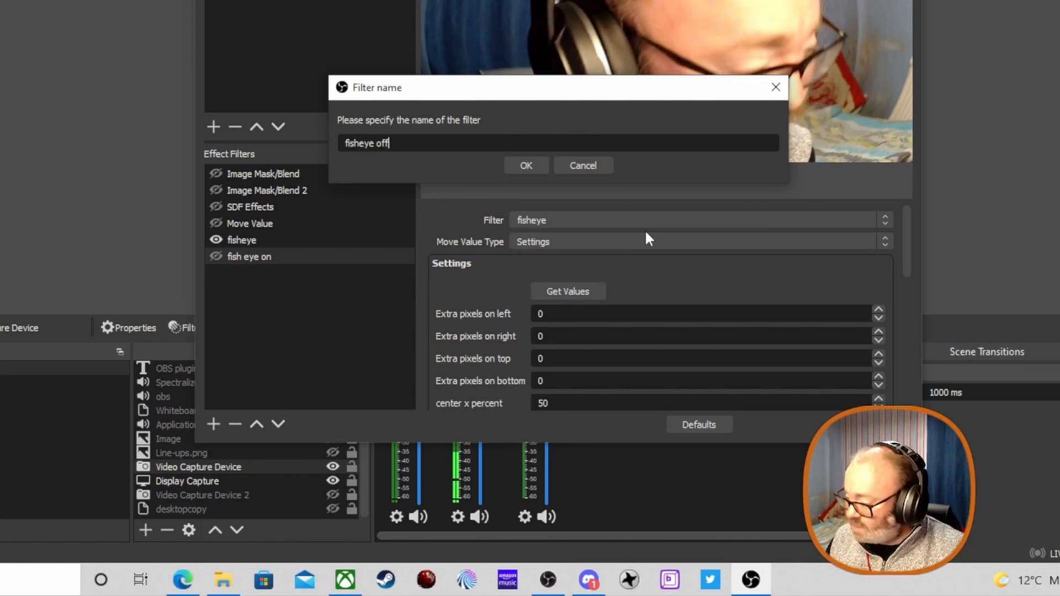
key("Return")
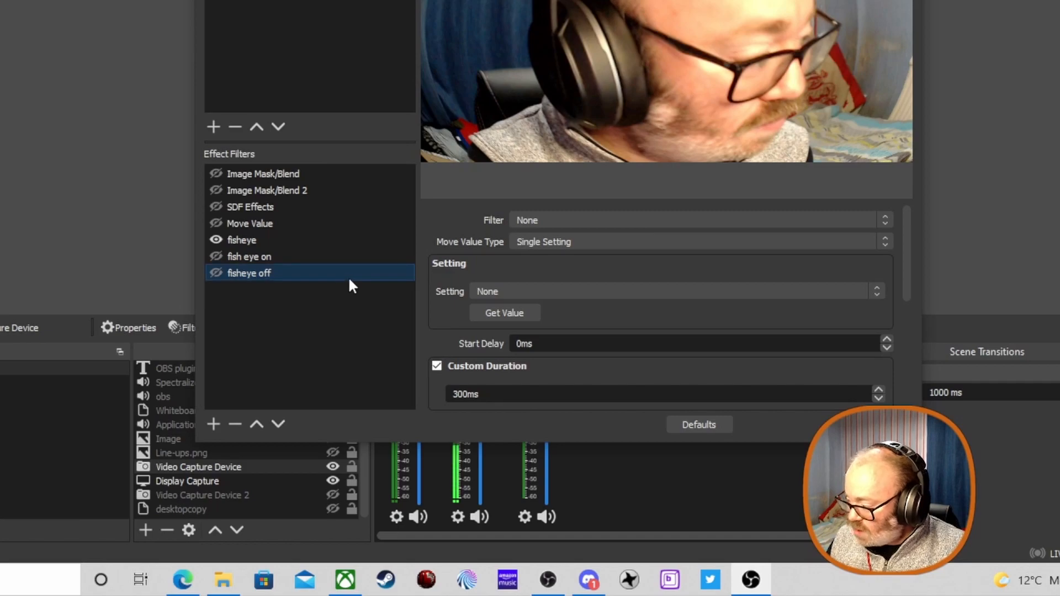
Make the fisheye filter the target of "fisheye off" and set its Move Value Type to Settings
left_click(591, 220)
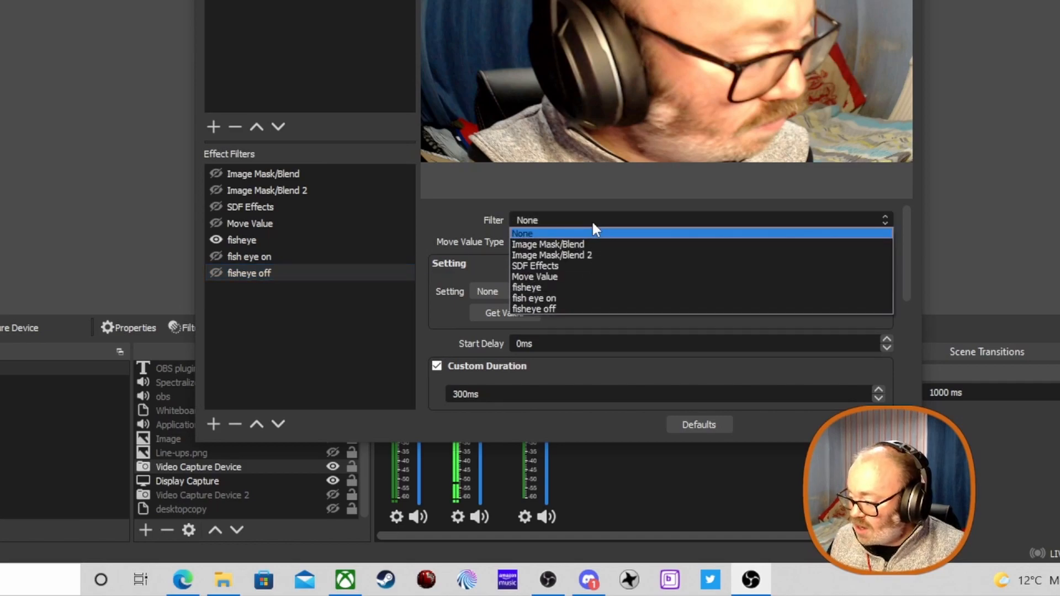
left_click(579, 287)
left_click(563, 242)
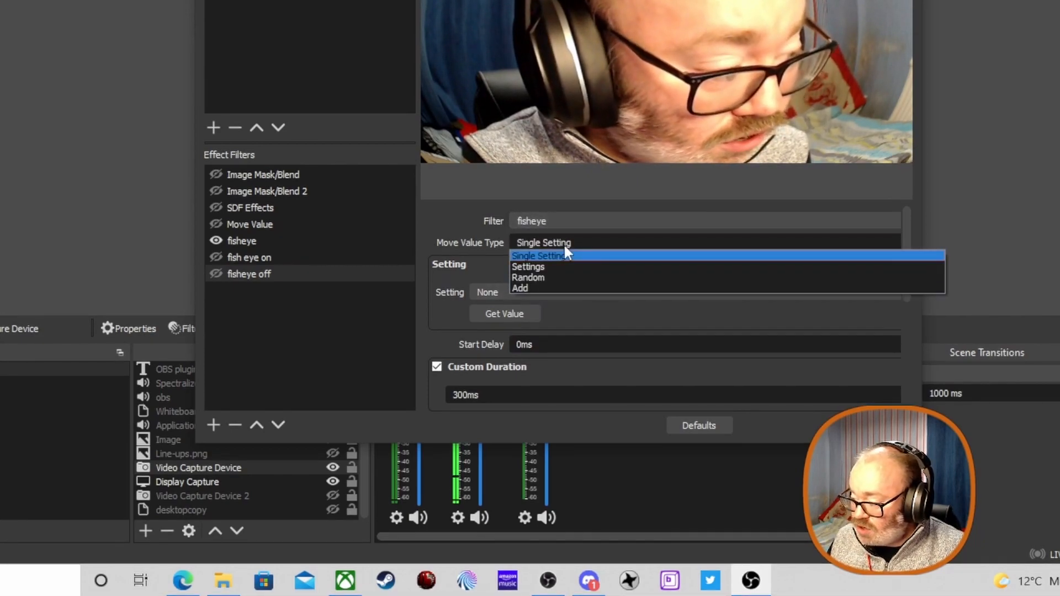
left_click(560, 267)
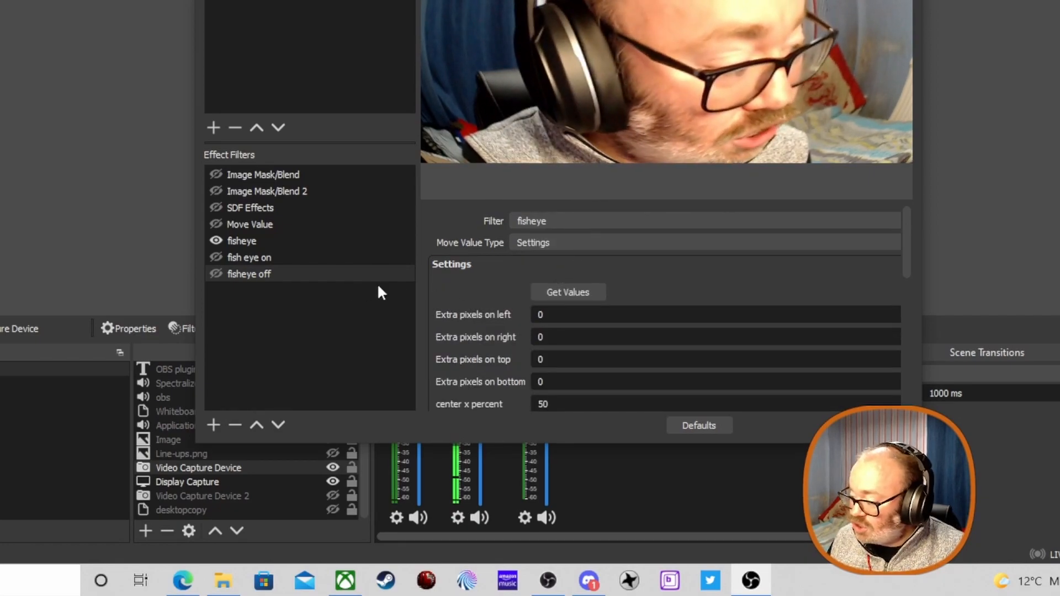
Set the power of the fisheye shader filter to 0.00
left_click(300, 241)
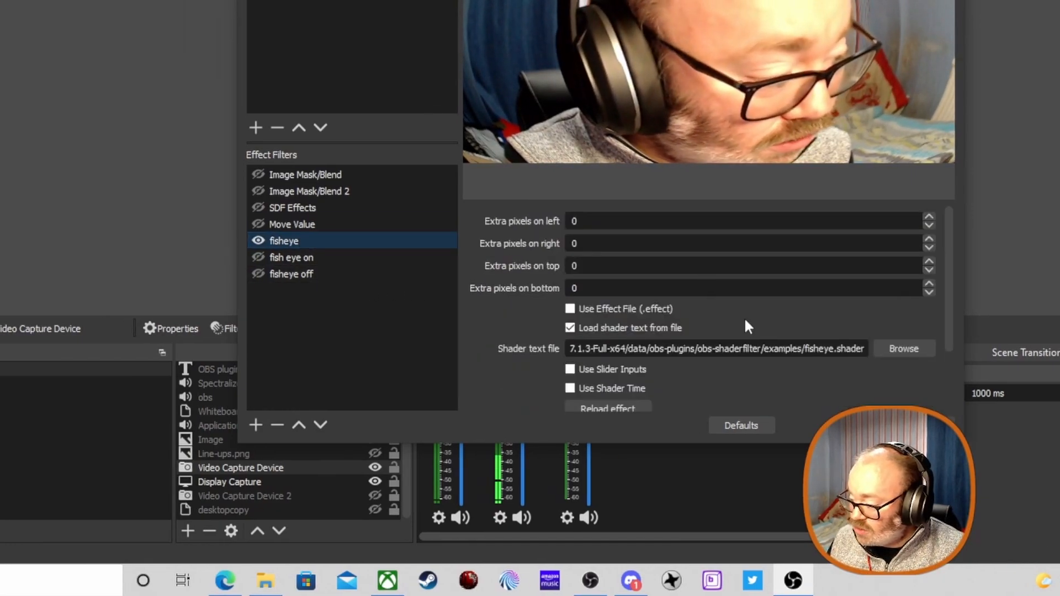
scroll(762, 326, "down", 2)
left_click(601, 395)
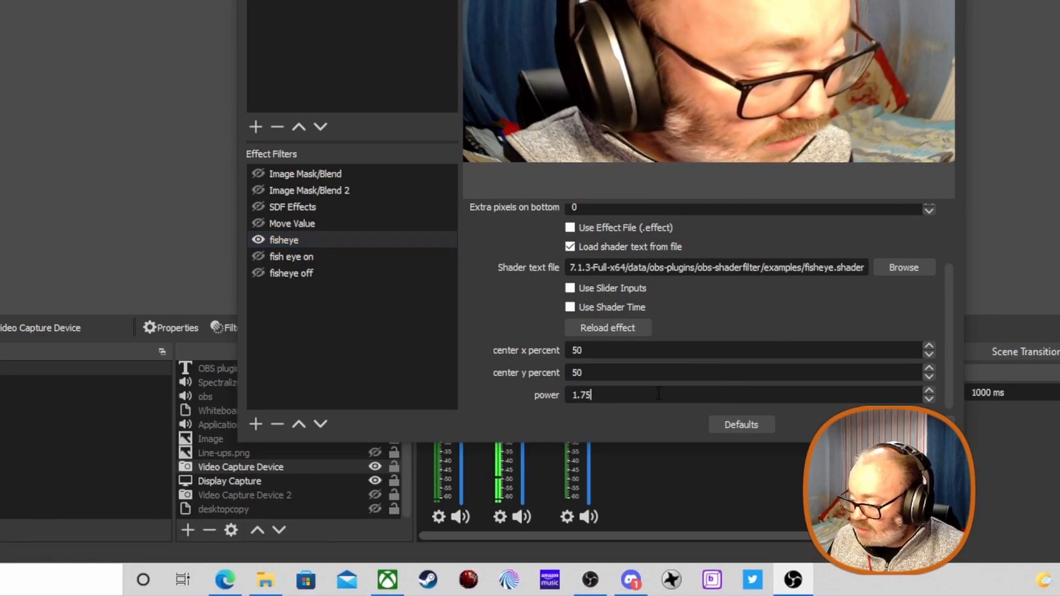
key("BackSpace")
key("BackSpace")
key("BackSpace")
key("BackSpace")
type("0")
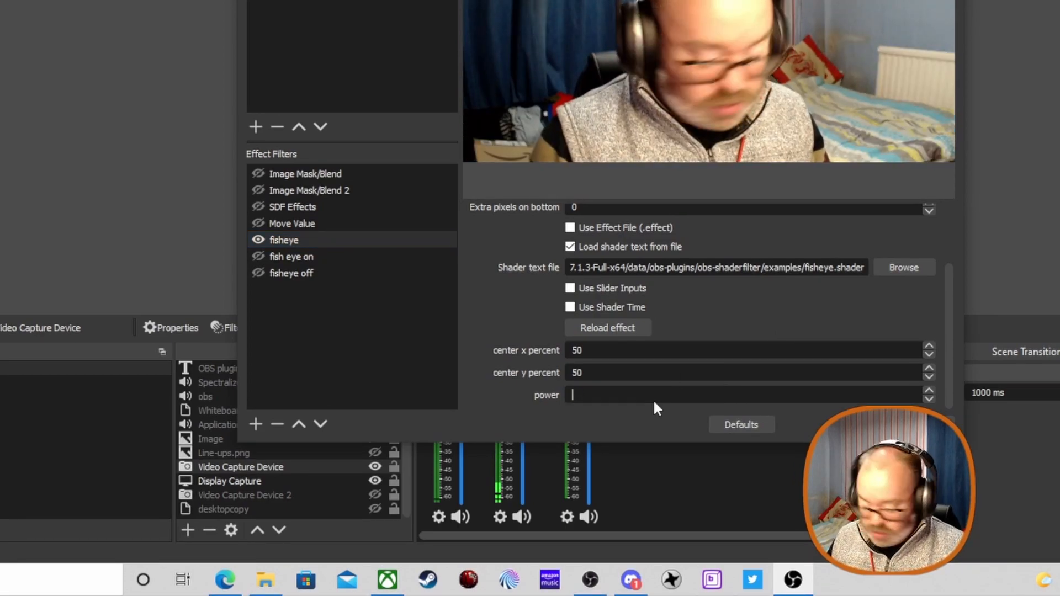
type(".00")
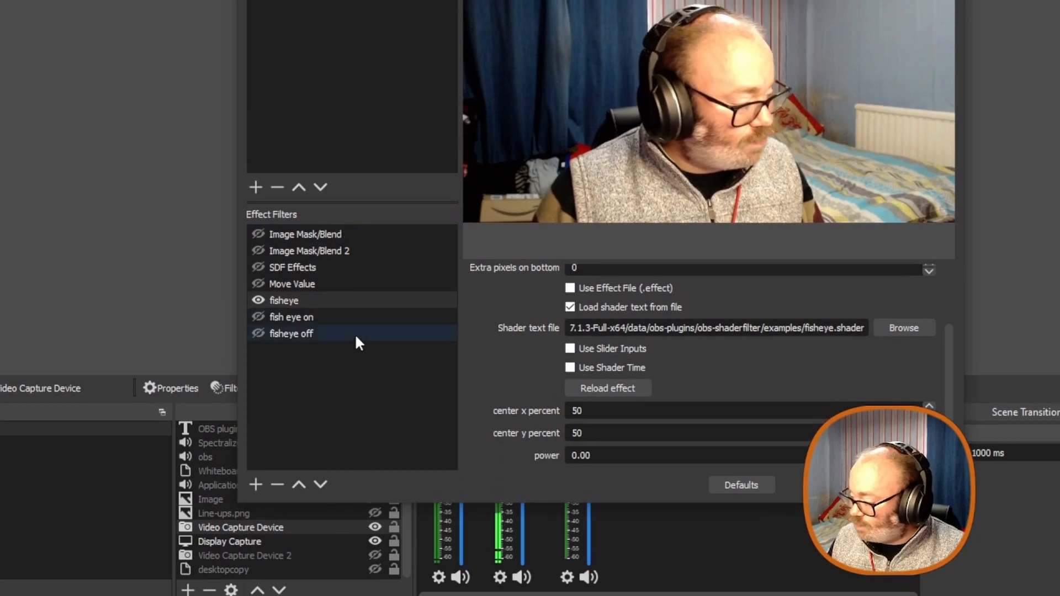
Get the fisheye filter's current values into the "fisheye off" filter and set its custom duration to 1000 ms
left_click(301, 334)
scroll(574, 339, "down", 4)
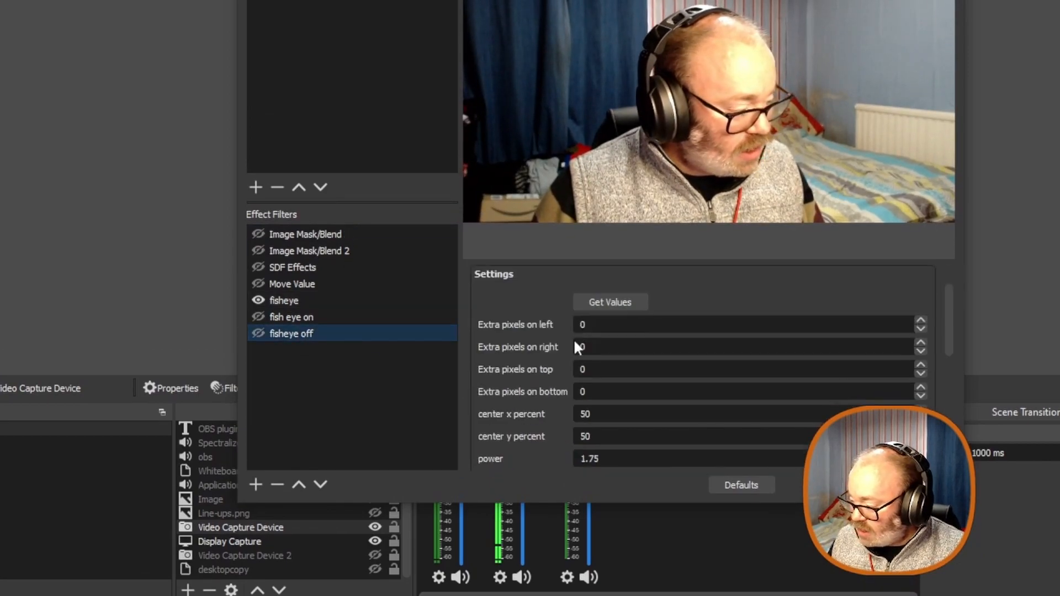
scroll(585, 301, "up", 3)
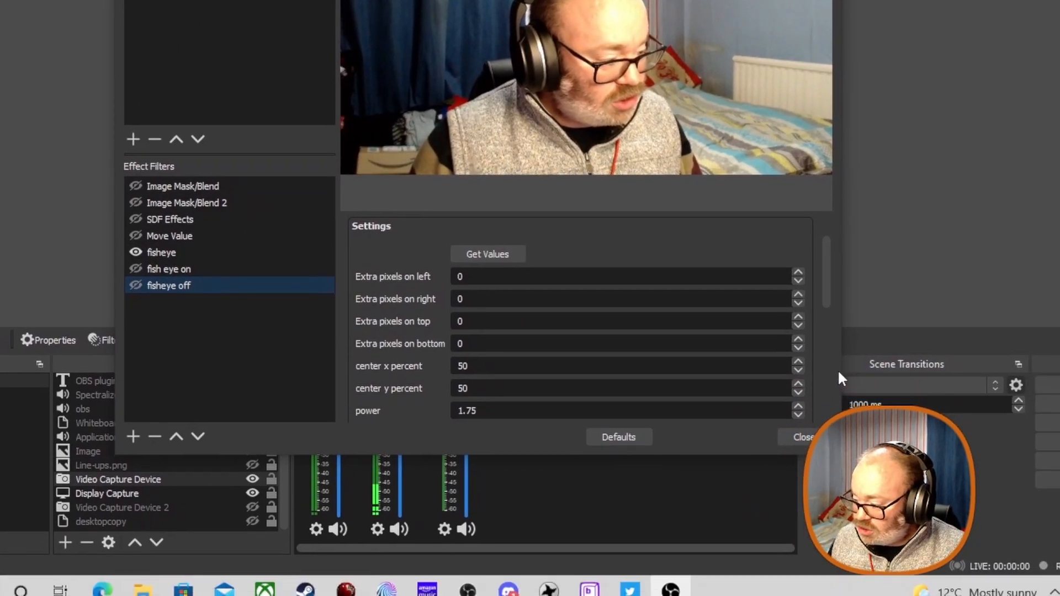
left_click_drag(838, 368, 859, 369)
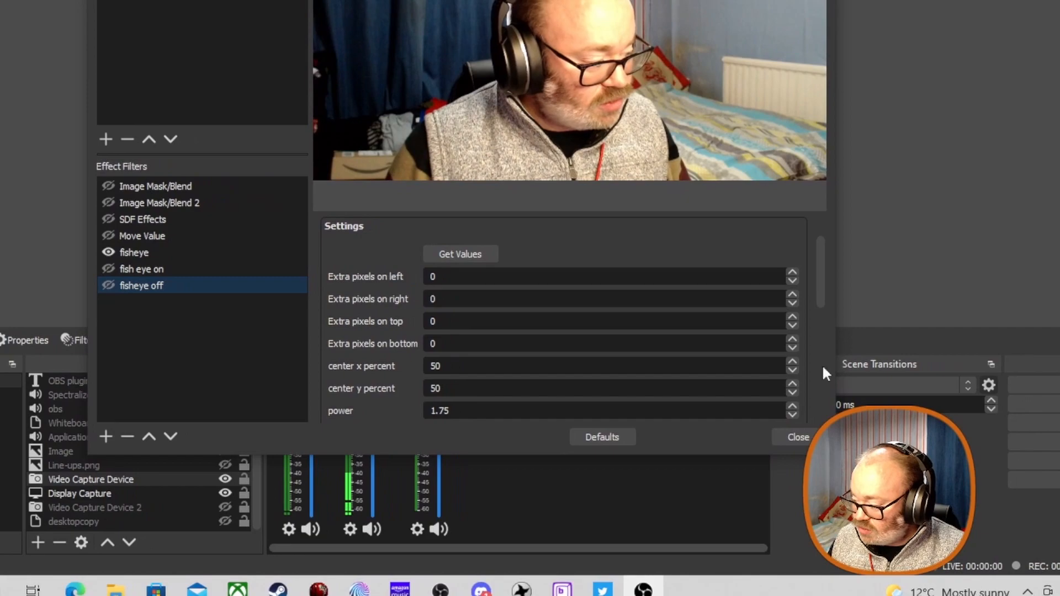
left_click(489, 259)
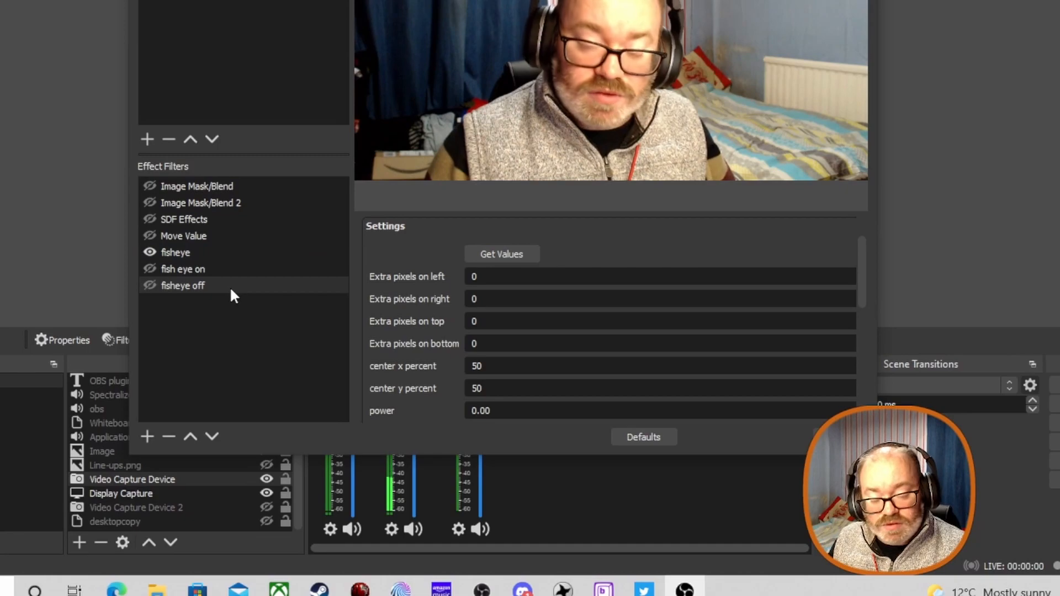
scroll(387, 330, "down", 5)
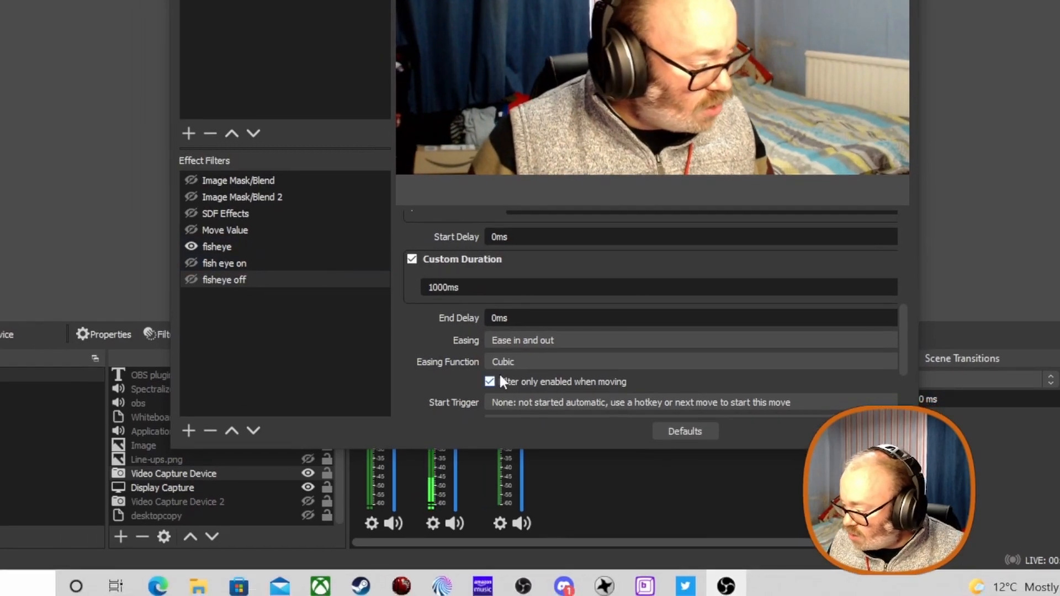
Set the Next Move of the "fish eye on" filter to "fisheye off"
scroll(497, 356, "down", 3)
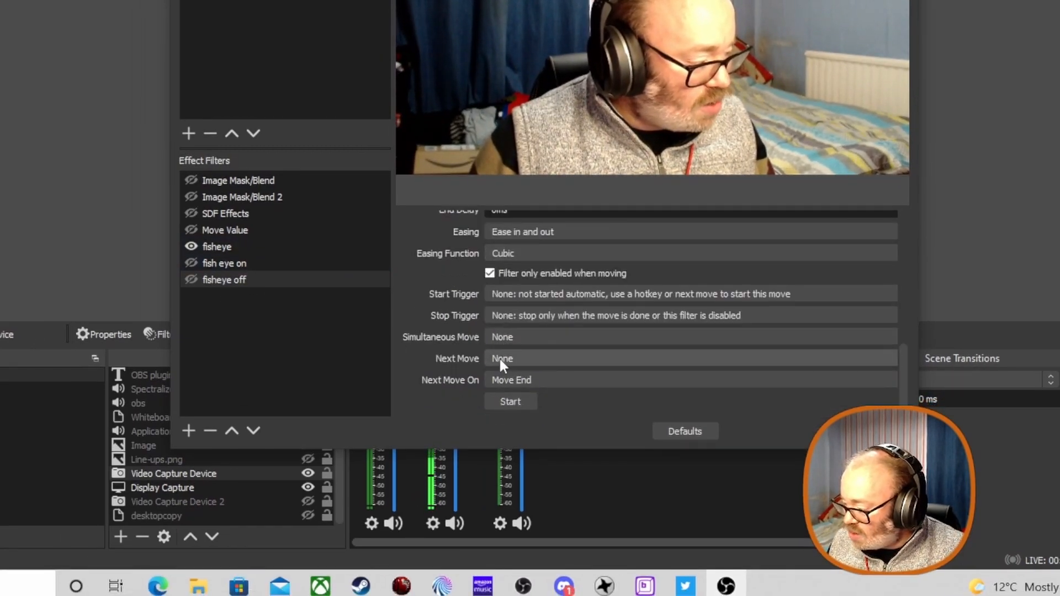
left_click(224, 263)
scroll(500, 331, "down", 5)
scroll(534, 336, "down", 3)
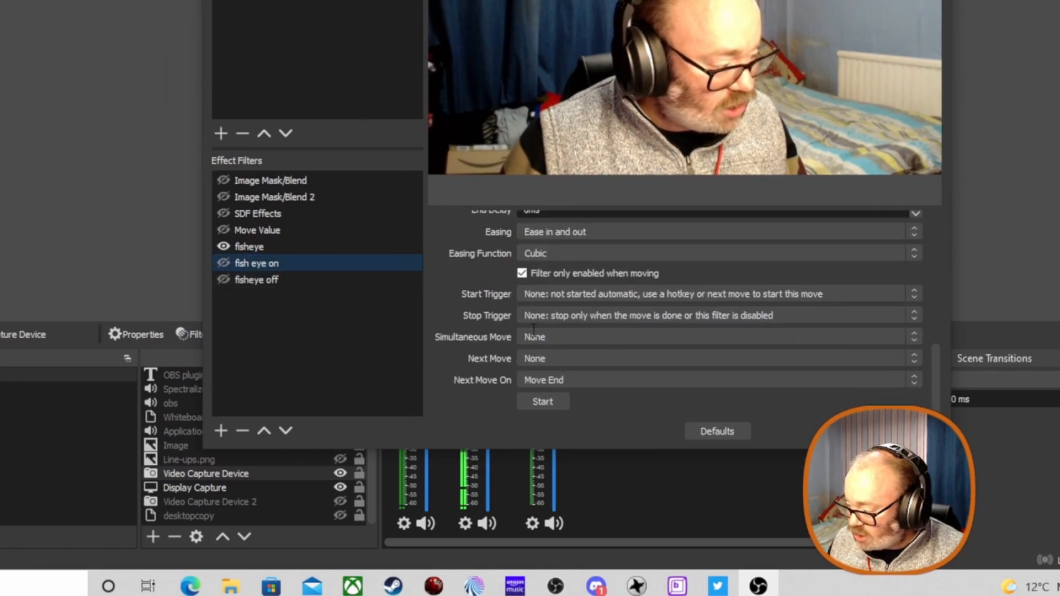
left_click(549, 359)
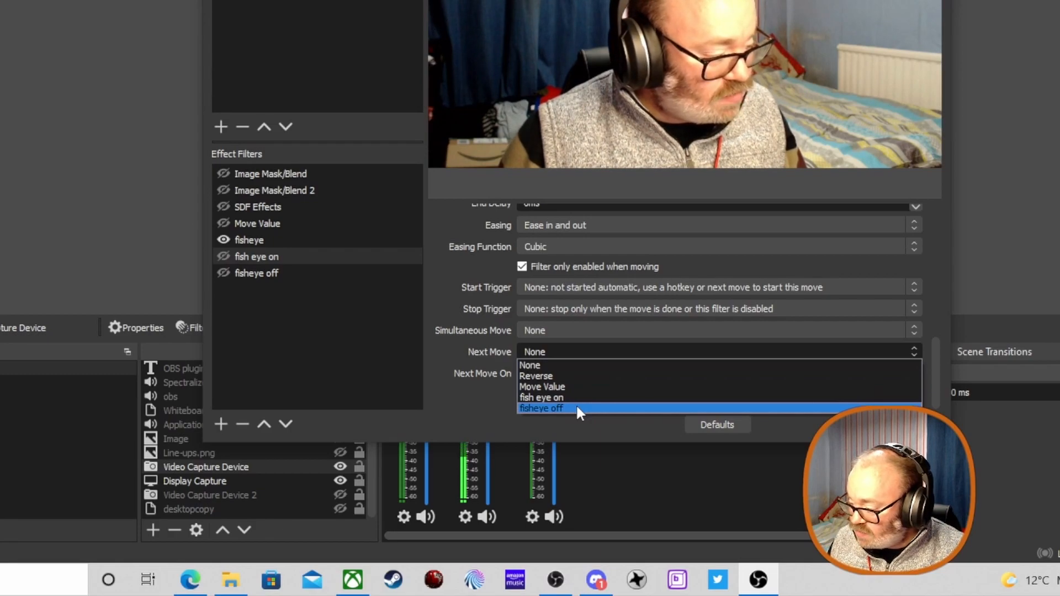
left_click(577, 408)
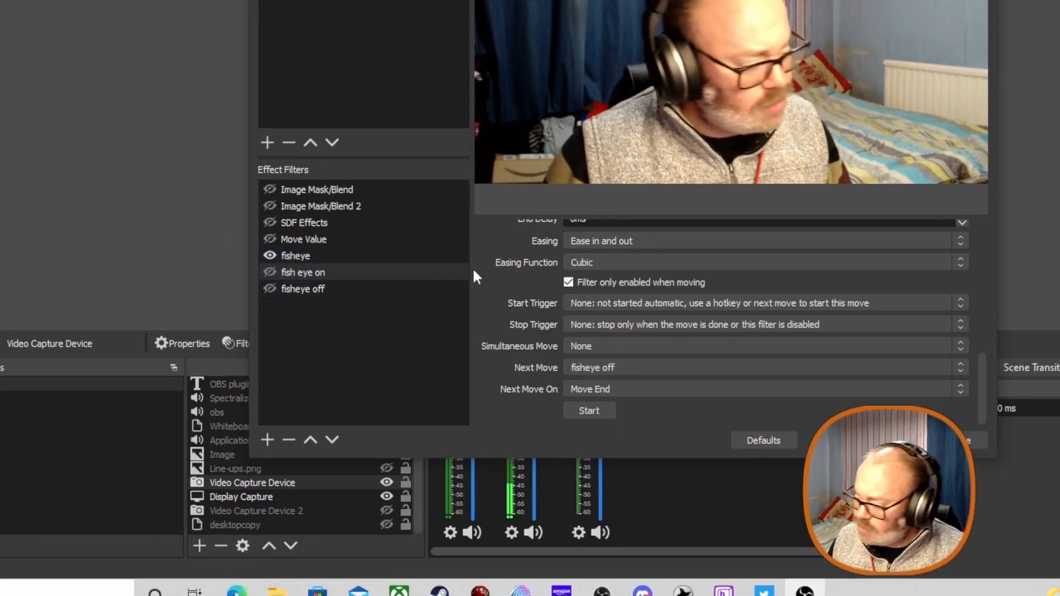
Set the End Delay of the "fish eye on" filter to 2000 ms
scroll(568, 303, "up", 3)
scroll(587, 299, "up", 2)
scroll(610, 326, "down", 5)
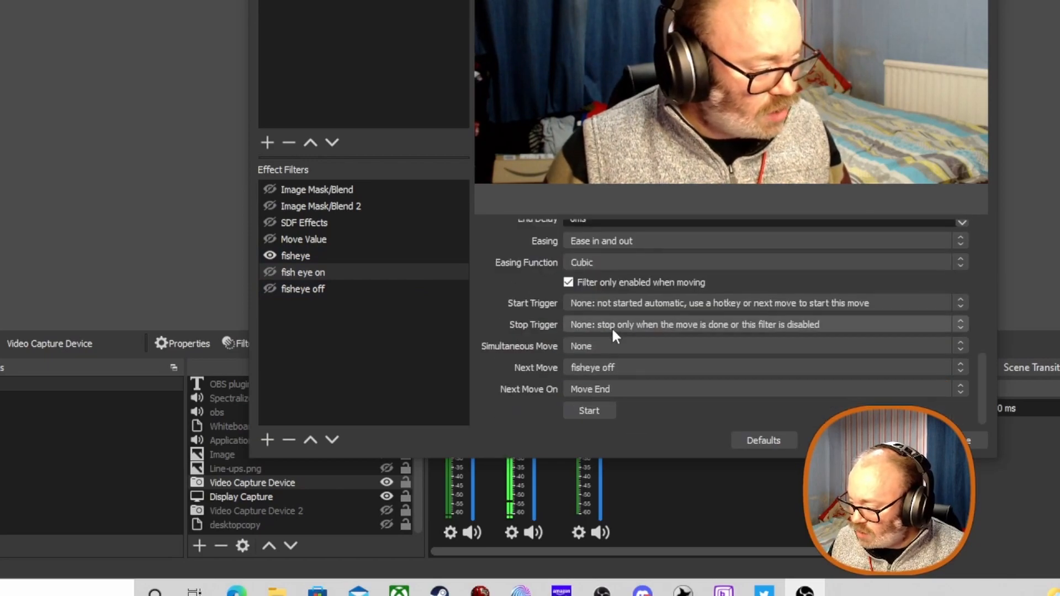
scroll(625, 317, "up", 4)
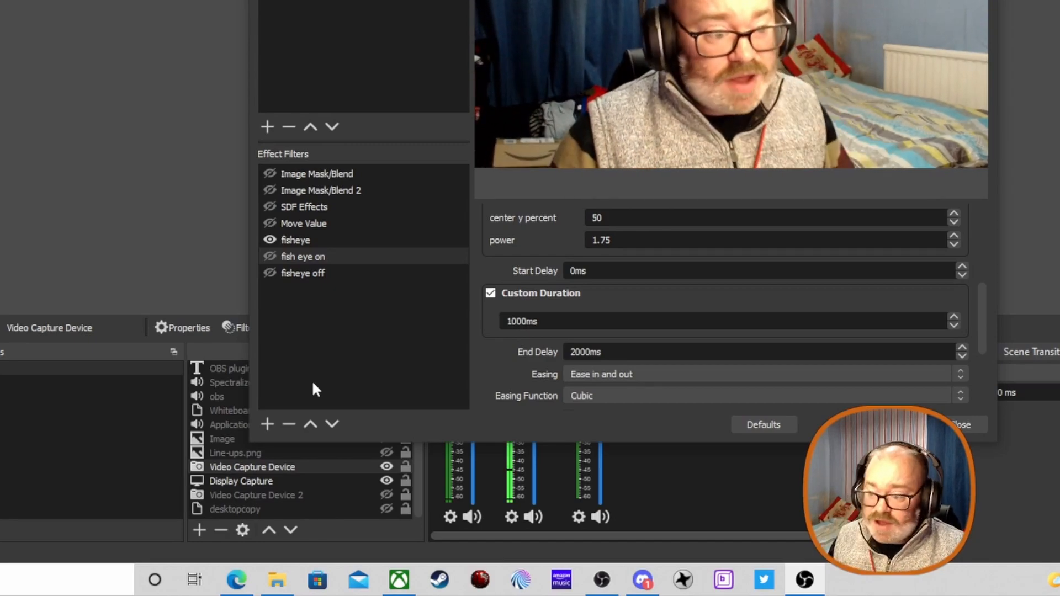
right_click(312, 338)
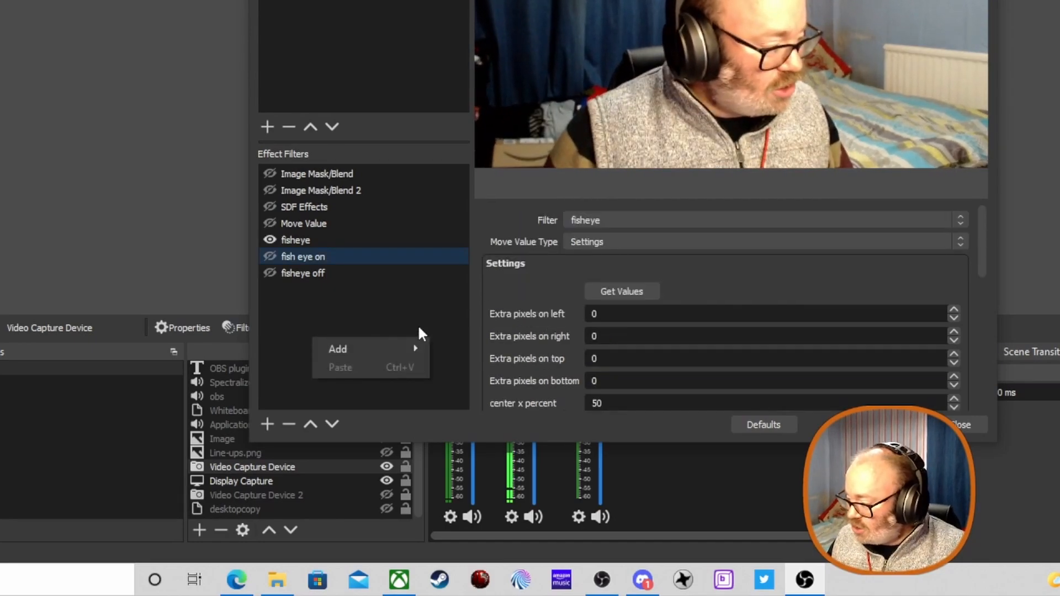
mouse_move(412, 352)
left_click(478, 354)
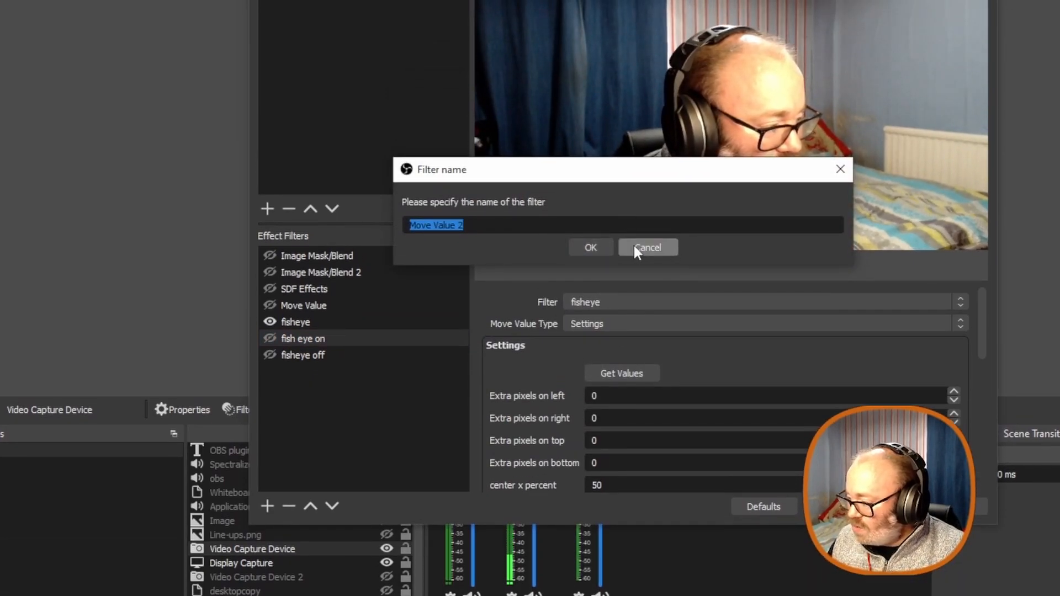
left_click(634, 247)
Close the webcam's filters and make the first Image source in the source list visible
key("Escape")
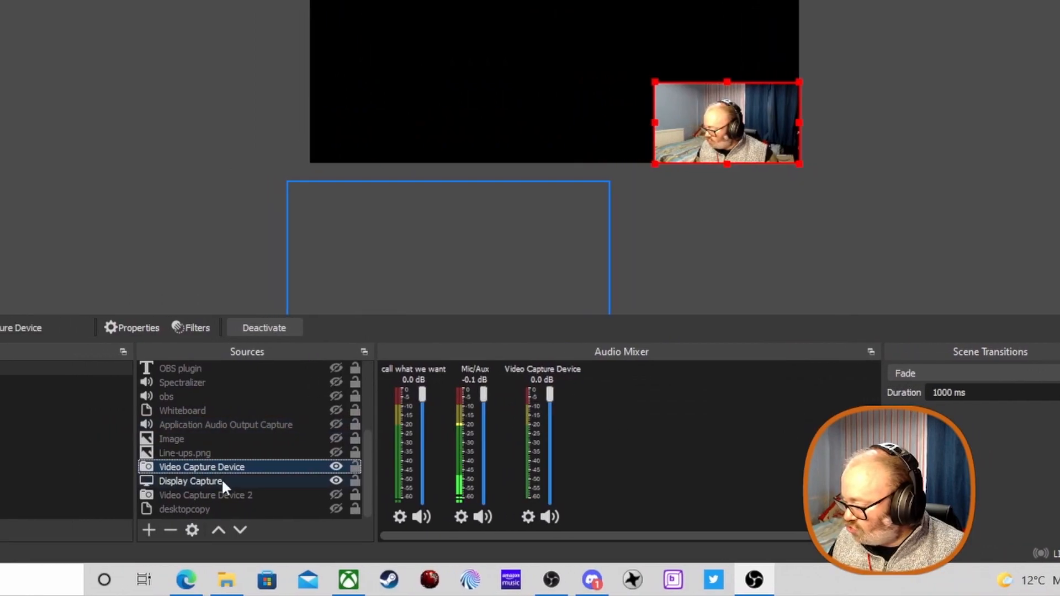
scroll(258, 475, "up", 1)
scroll(228, 425, "up", 2)
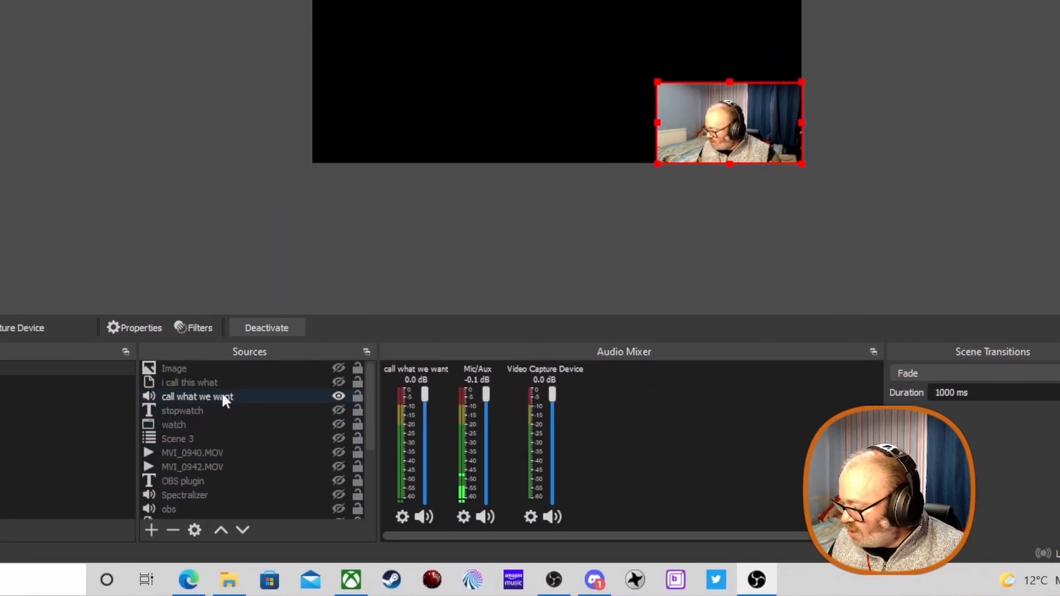
left_click(224, 370)
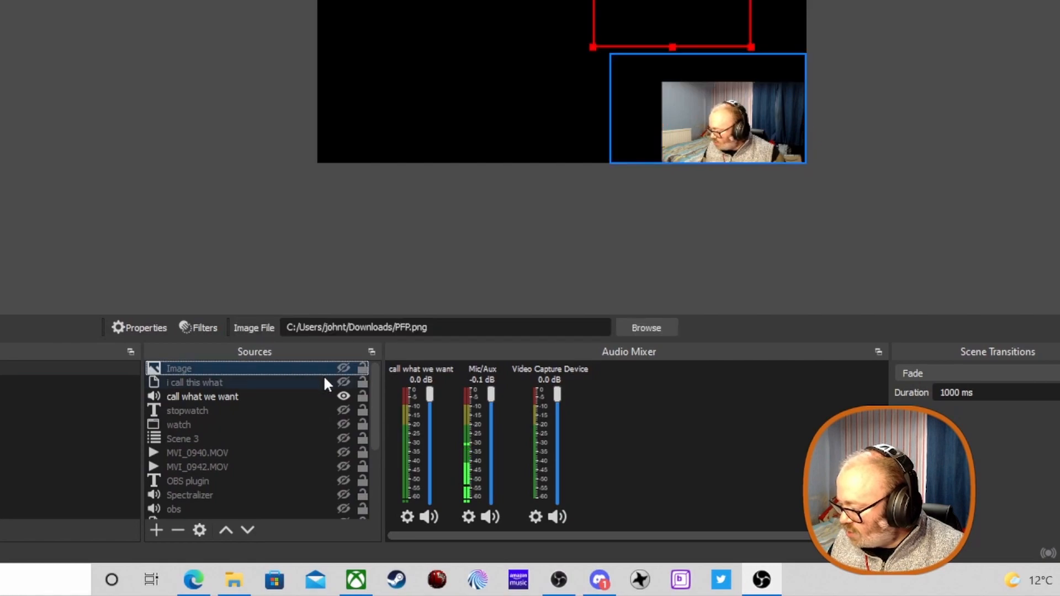
left_click(343, 368)
Add a Blur filter under its default name to the Image source and set its size to 55
right_click(223, 364)
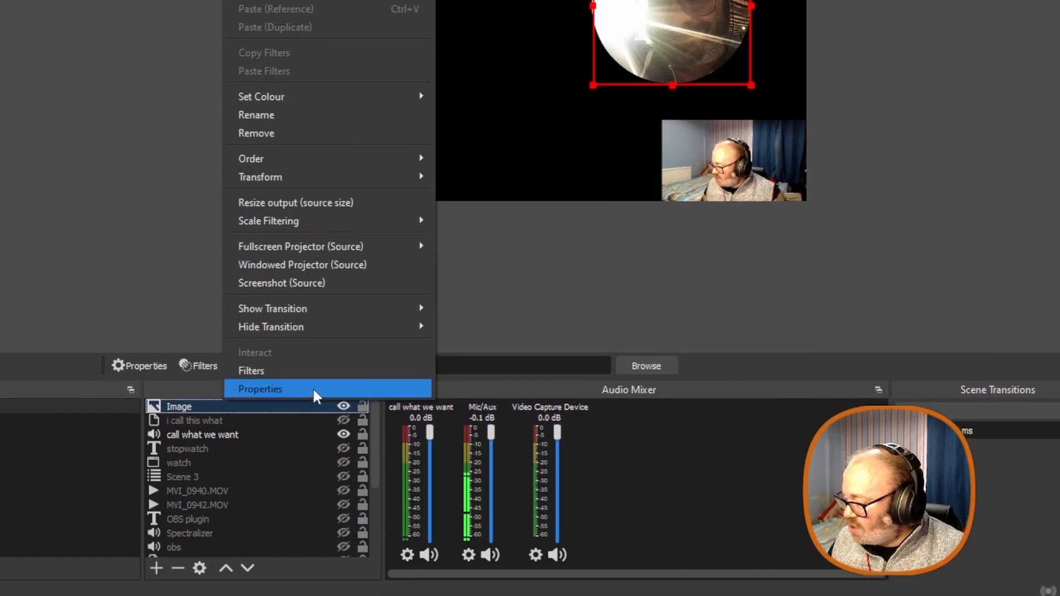
left_click(310, 369)
right_click(314, 254)
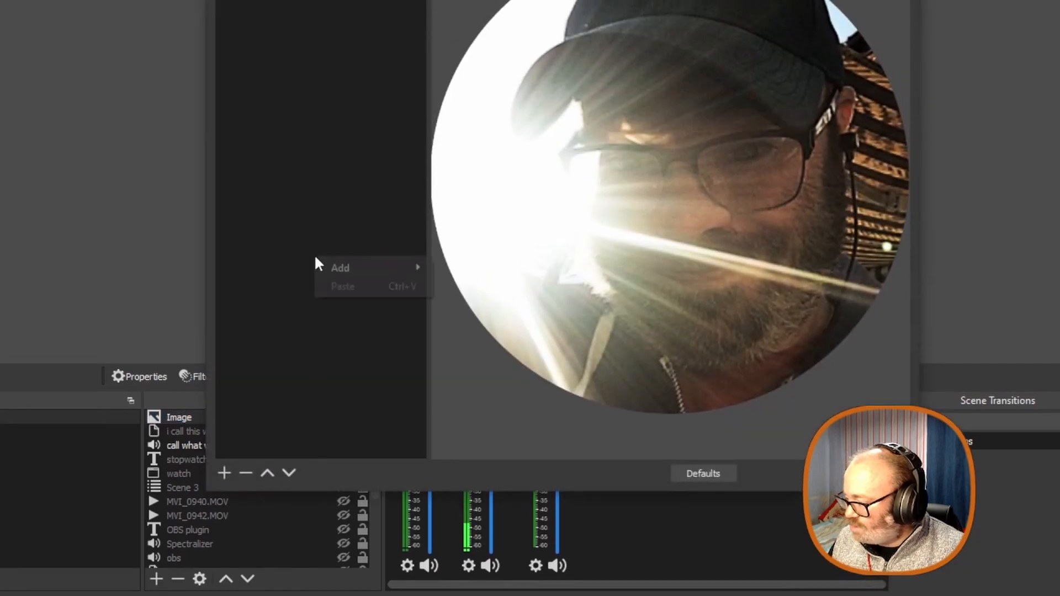
mouse_move(362, 269)
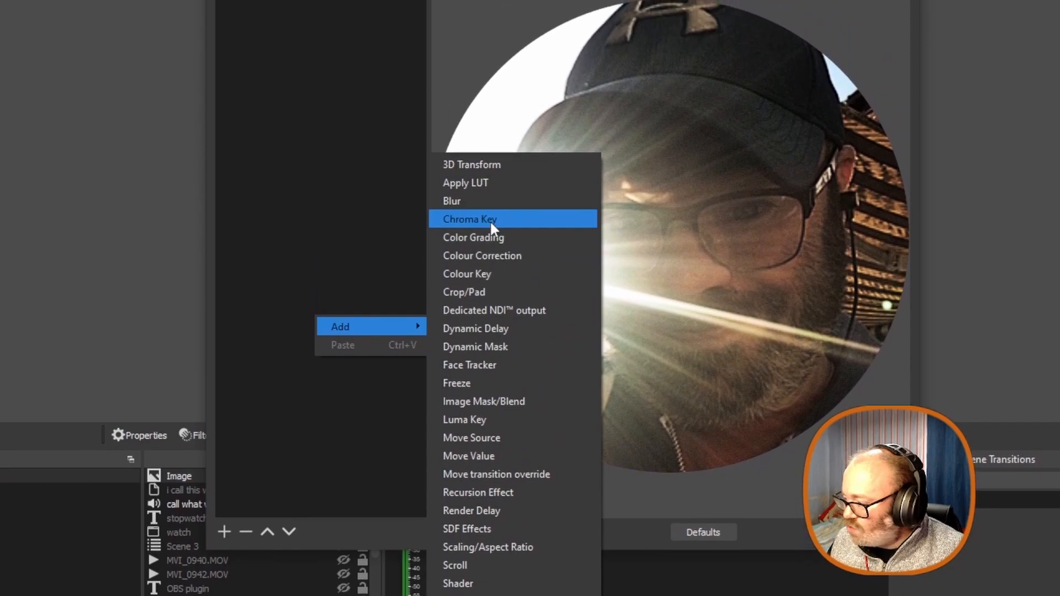
left_click(480, 201)
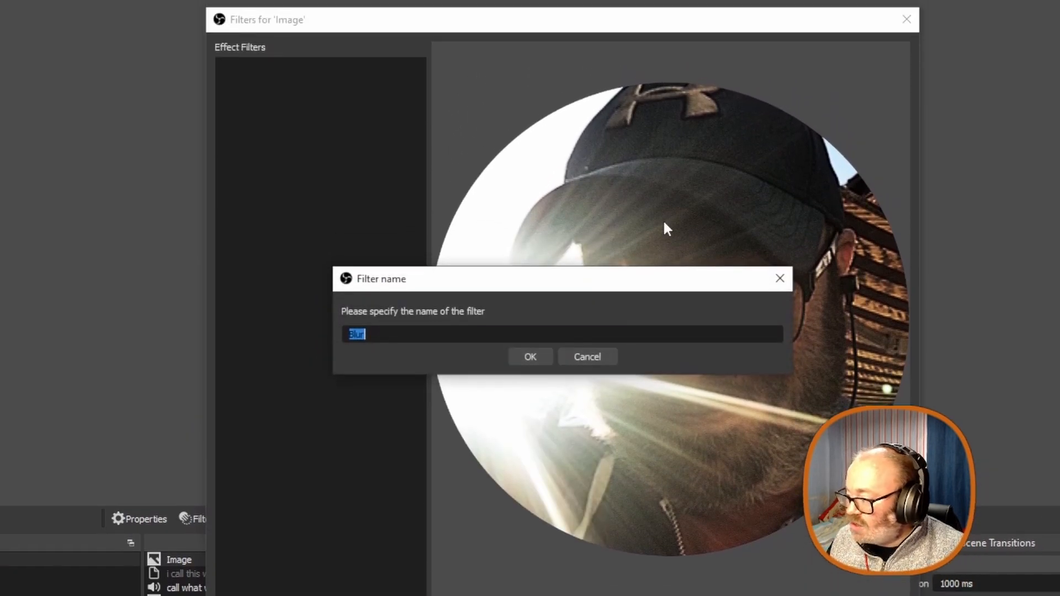
left_click(545, 356)
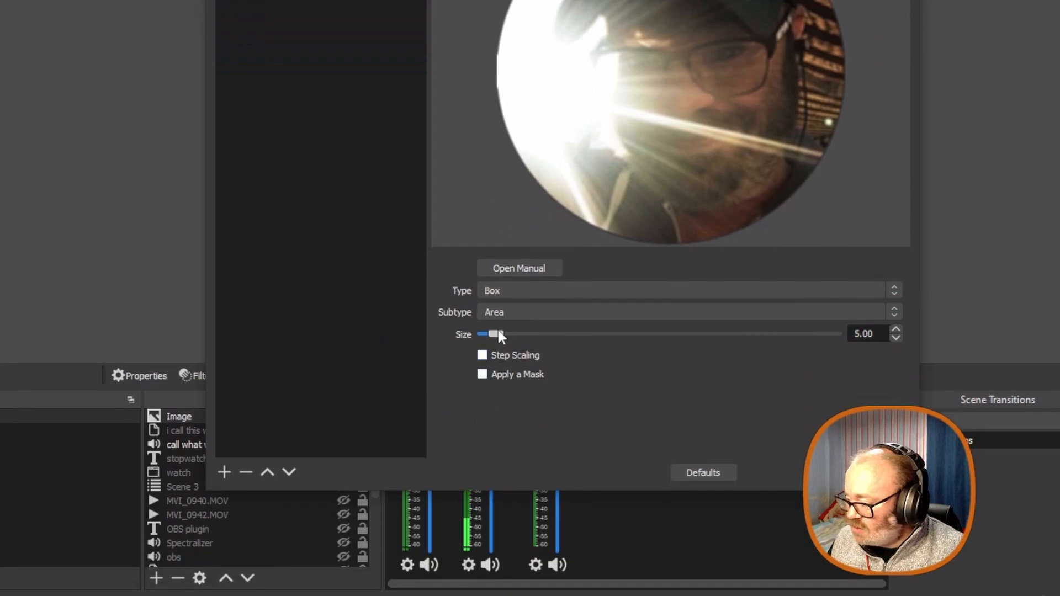
left_click_drag(498, 333, 635, 335)
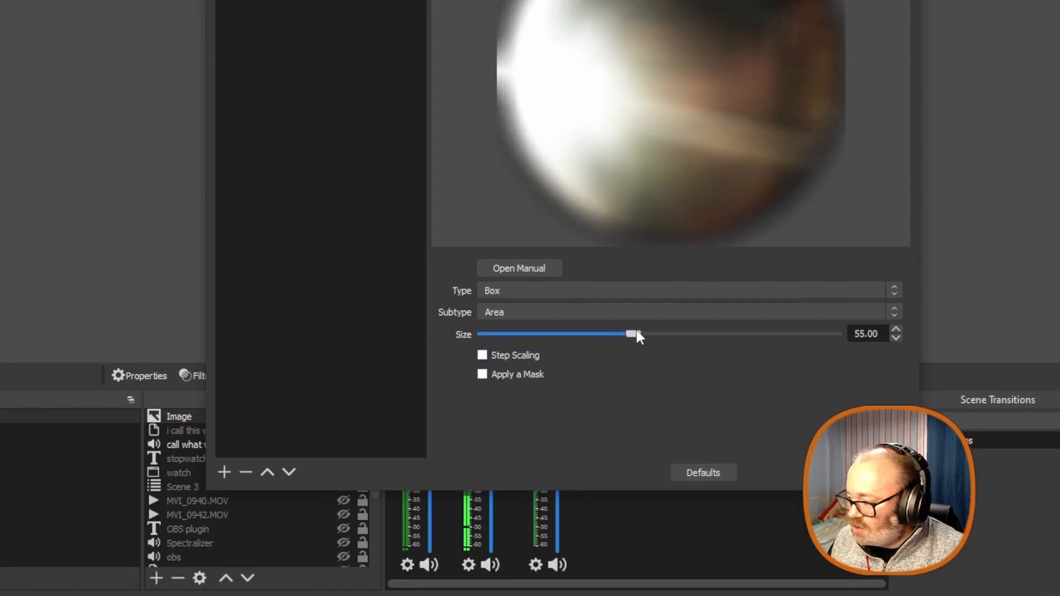
Add a Move Value filter under its default name to the Image source
right_click(361, 225)
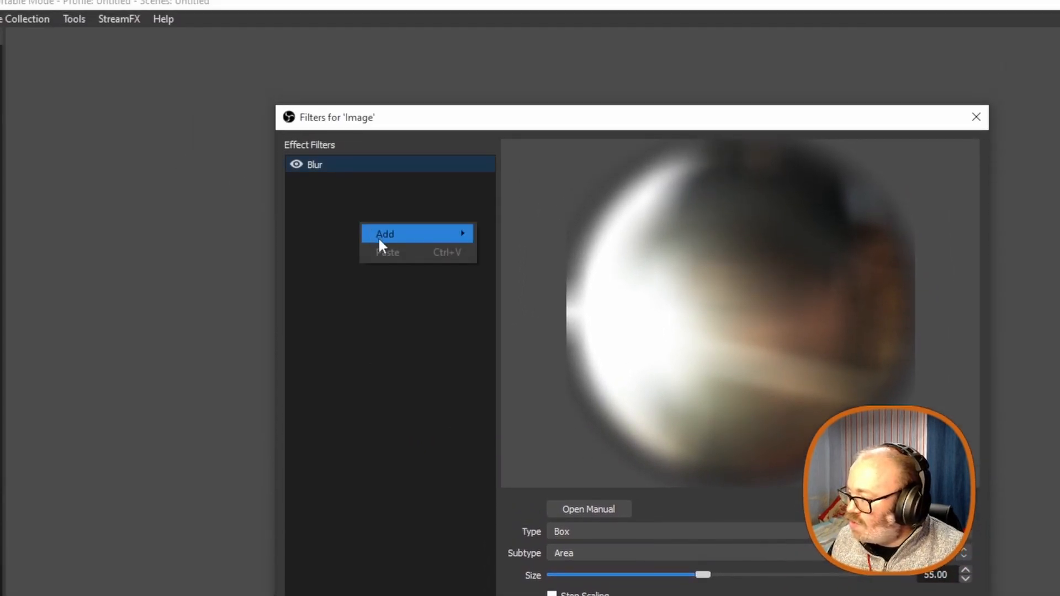
mouse_move(385, 234)
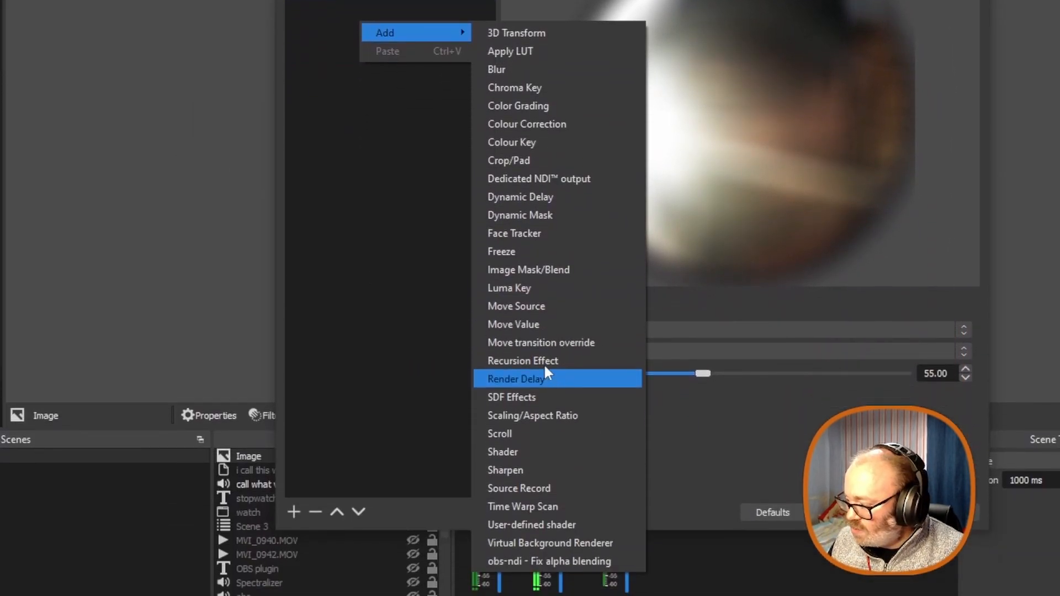
left_click(535, 326)
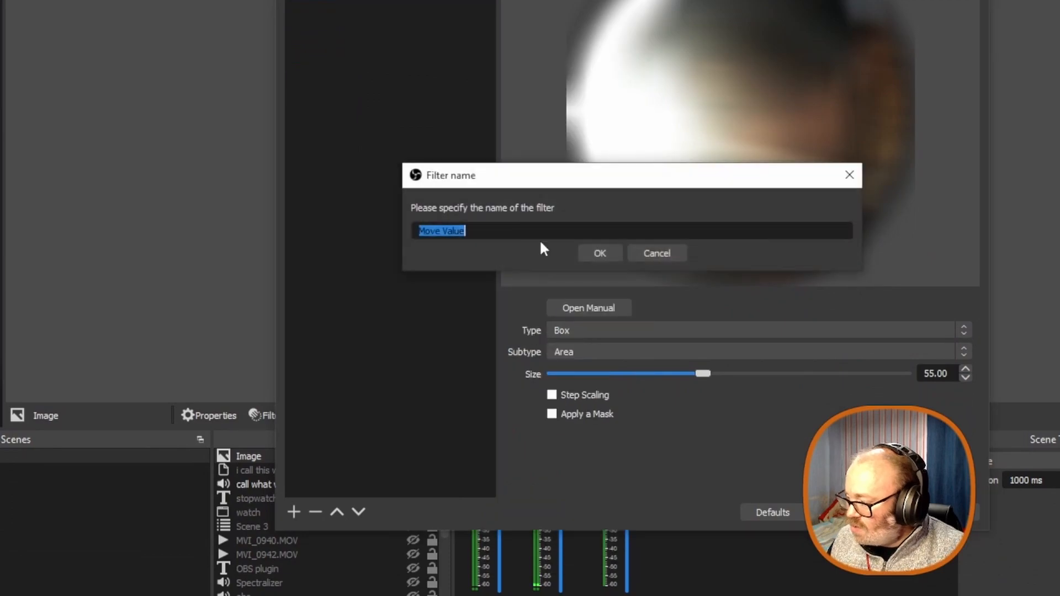
left_click(601, 254)
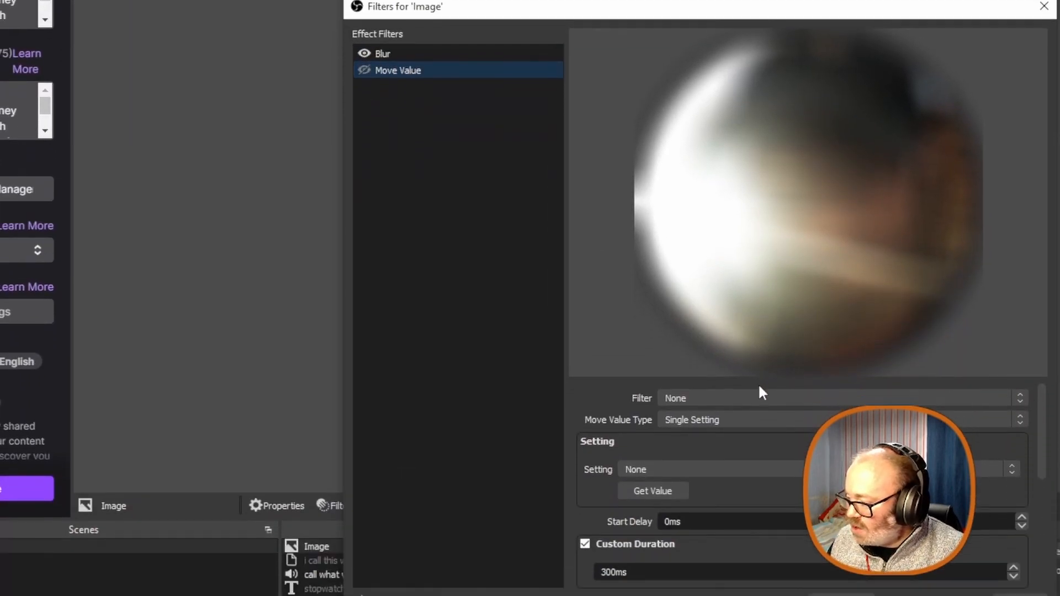
Target the Blur filter with the Move Value filter, set its Move Value Type to Settings and get the current values
left_click(757, 395)
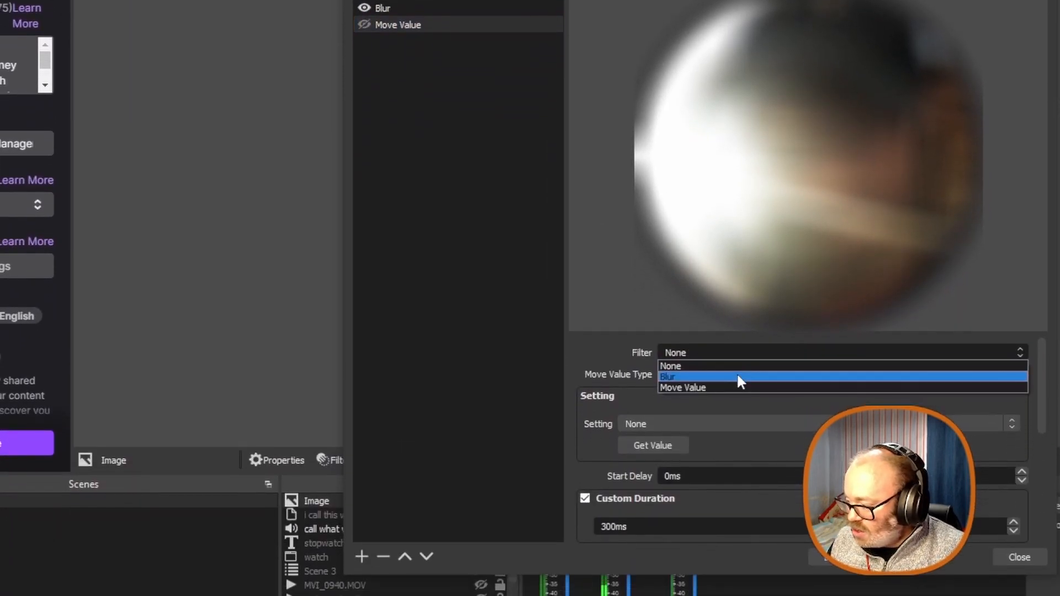
left_click(738, 376)
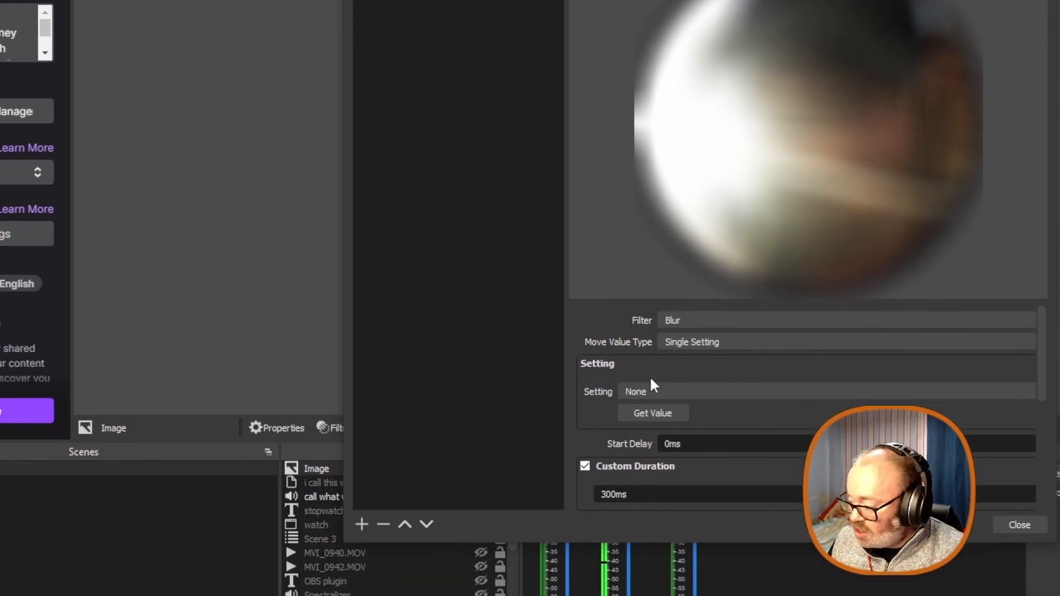
left_click(698, 373)
left_click(693, 360)
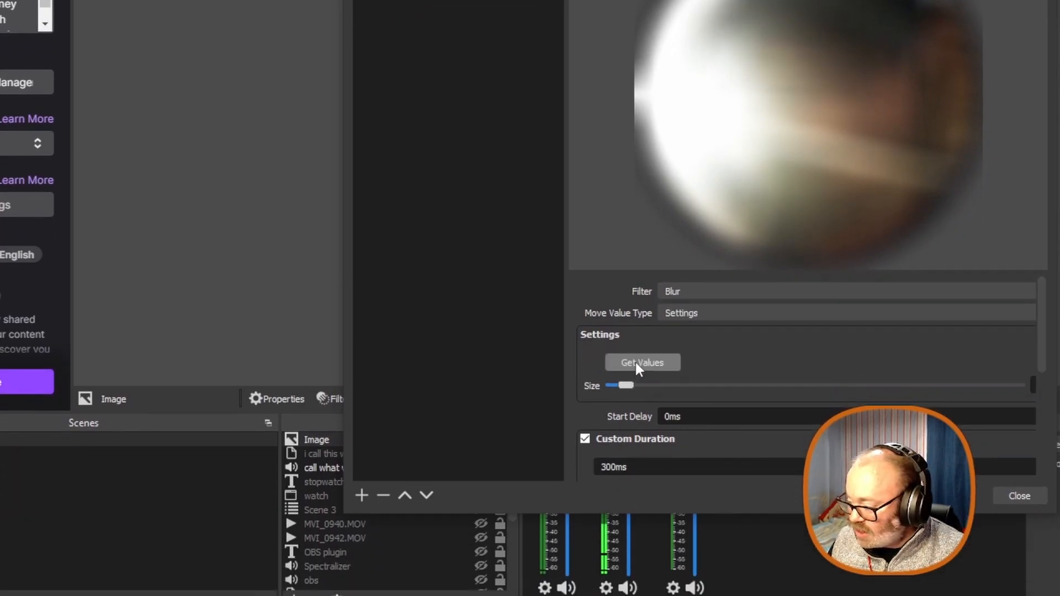
left_click(635, 362)
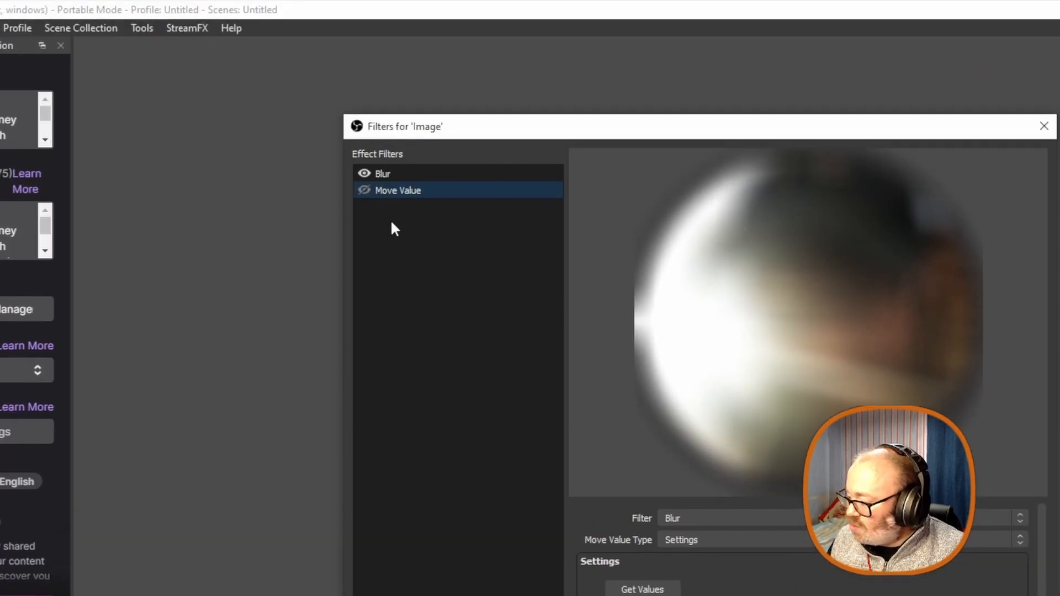
Add a second Move Value filter to the Image source, keeping the suggested name Move Value 2
right_click(392, 222)
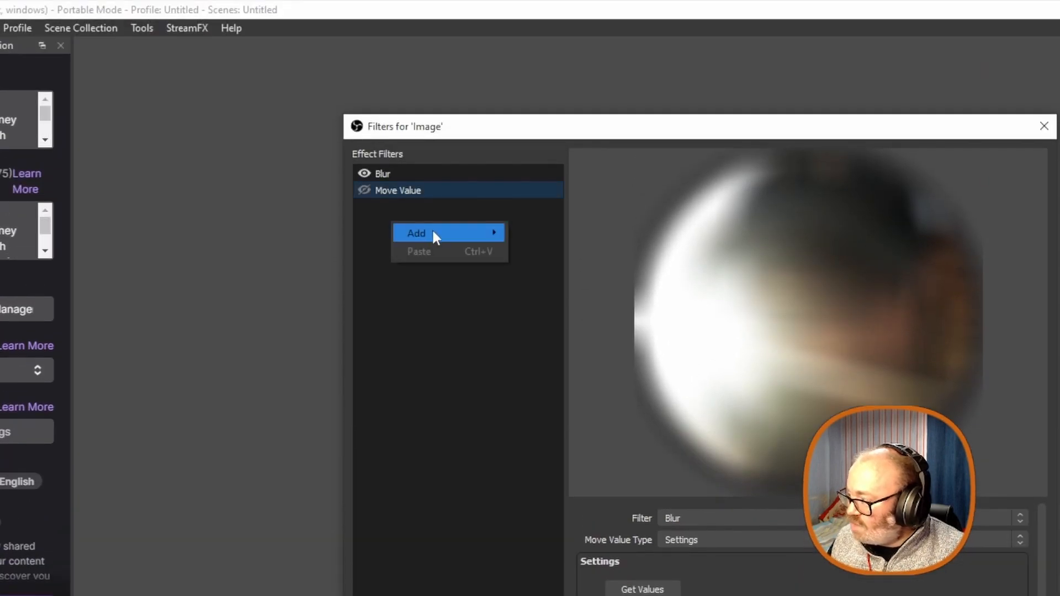
mouse_move(430, 232)
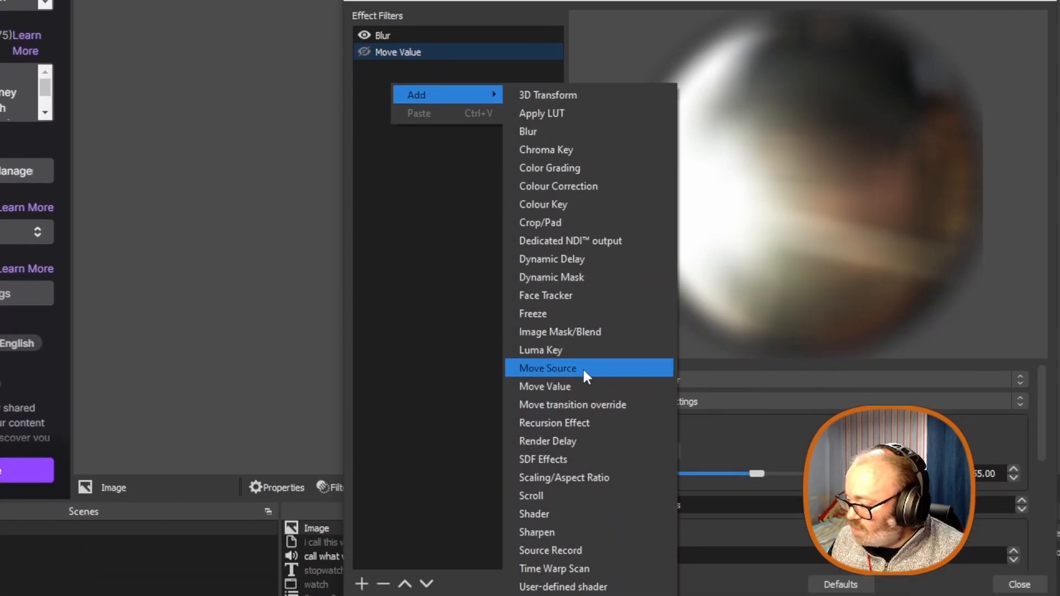
left_click(571, 385)
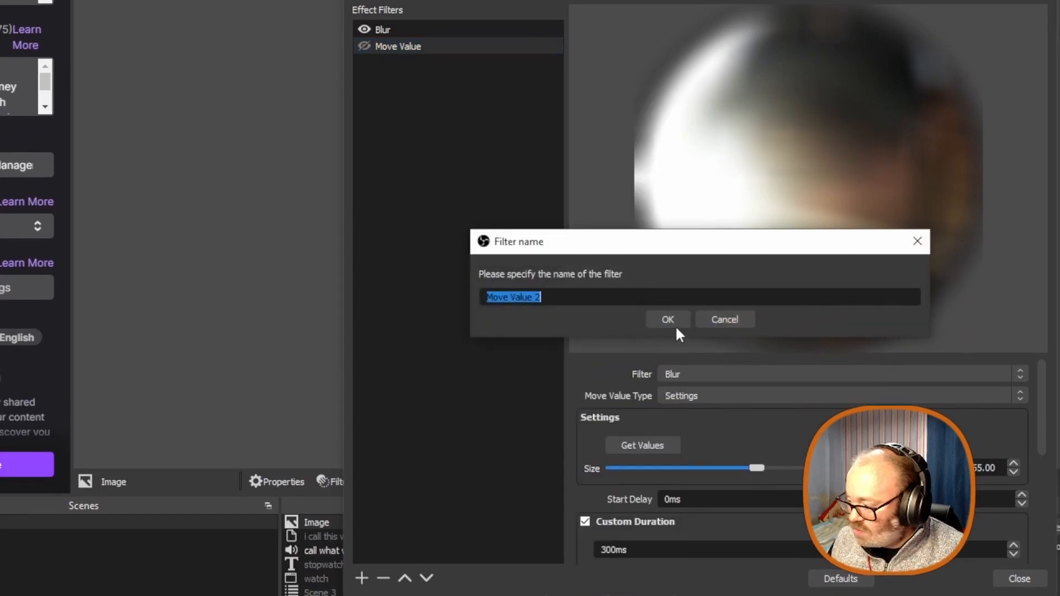
left_click(675, 324)
Target the Blur filter with the Move Value 2 filter and set its Move Value Type to Settings
left_click(693, 373)
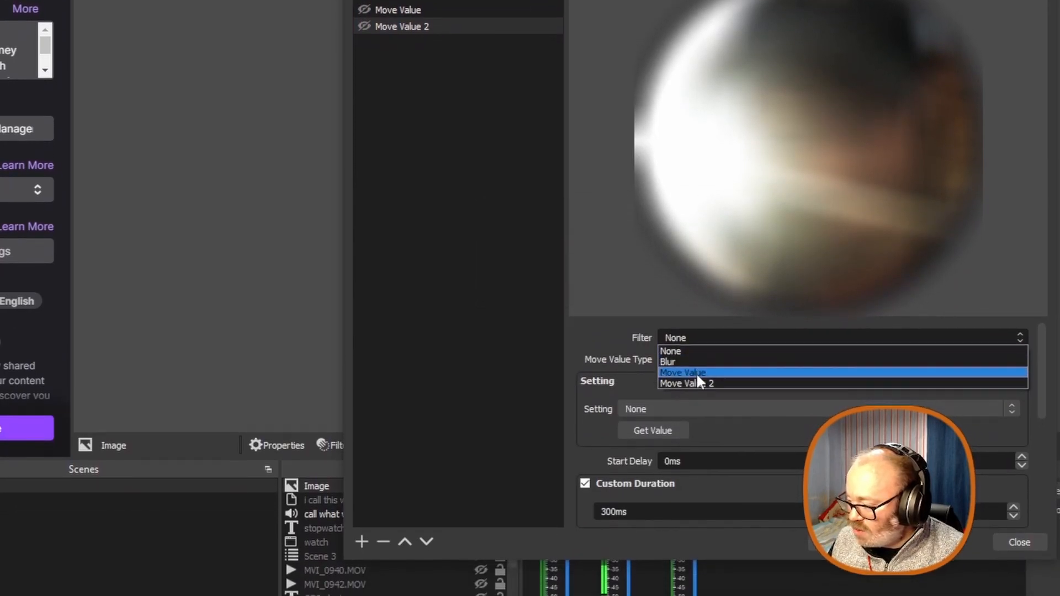
left_click(688, 363)
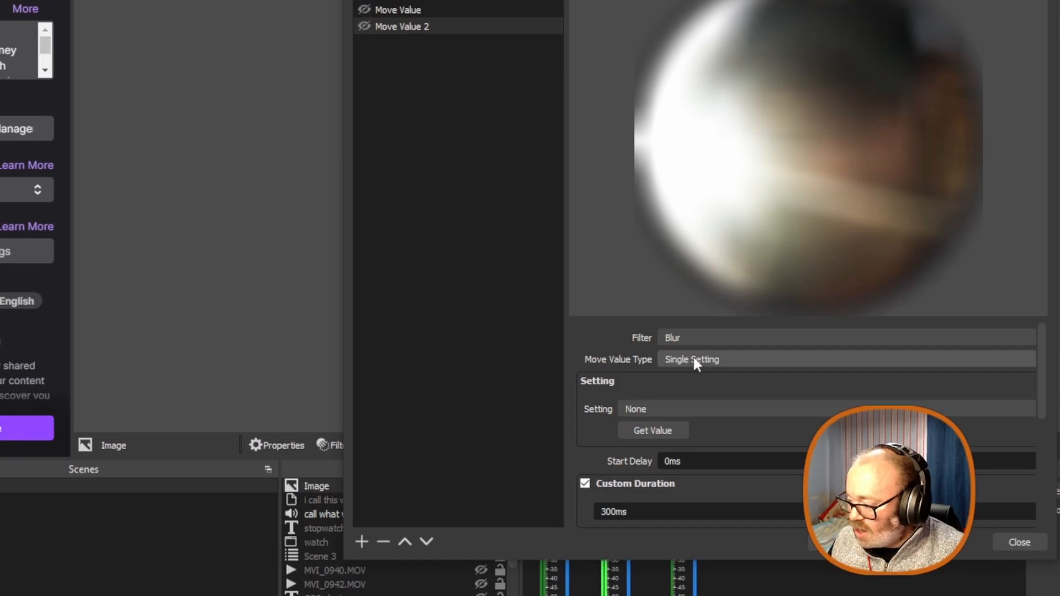
left_click(693, 359)
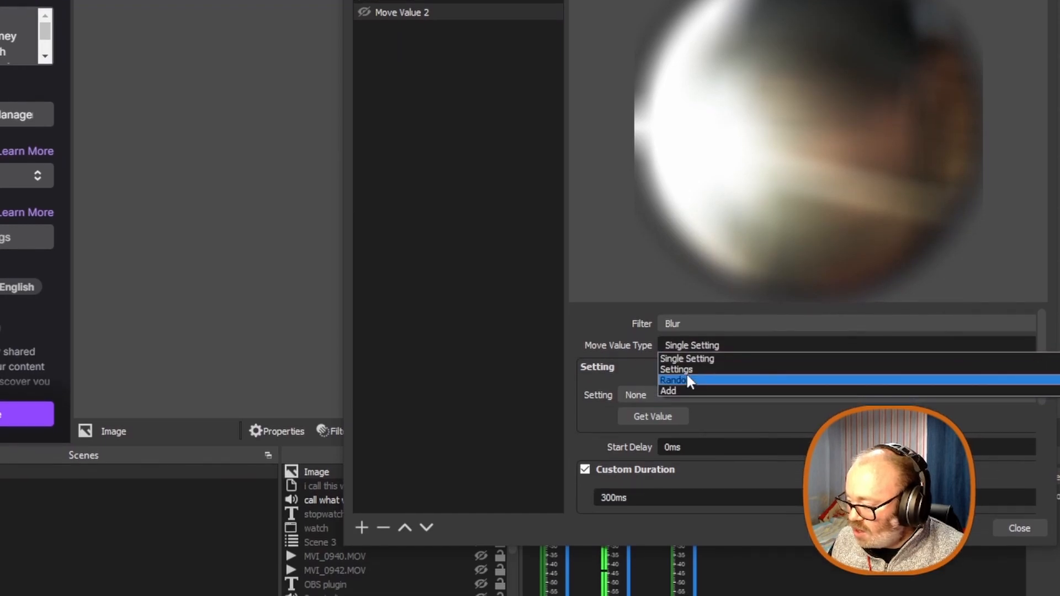
left_click(687, 370)
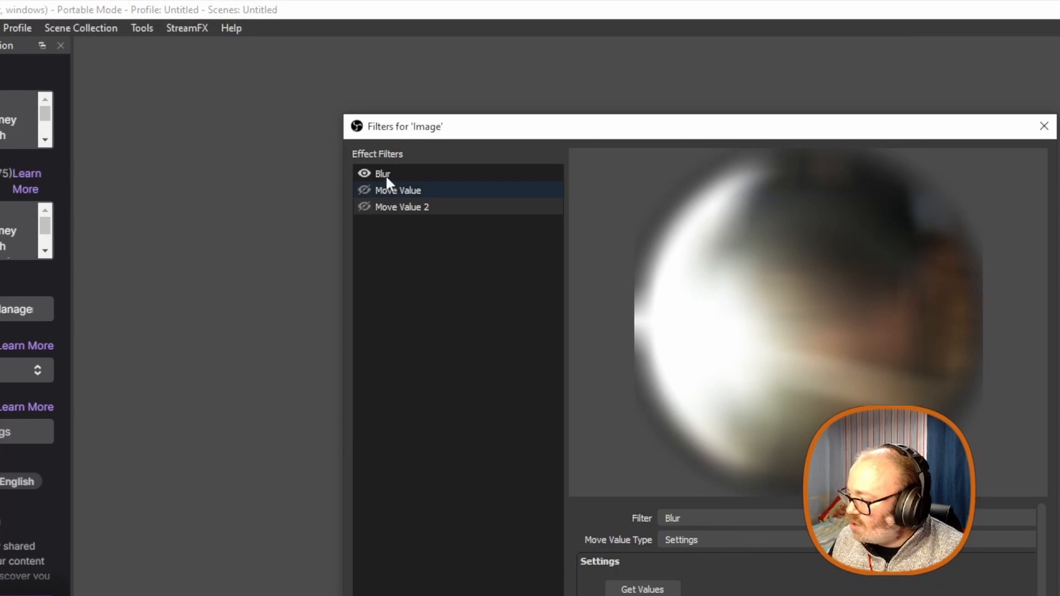
Restore the Blur filter's default settings and get its values into the Move Value 2 filter
left_click(385, 172)
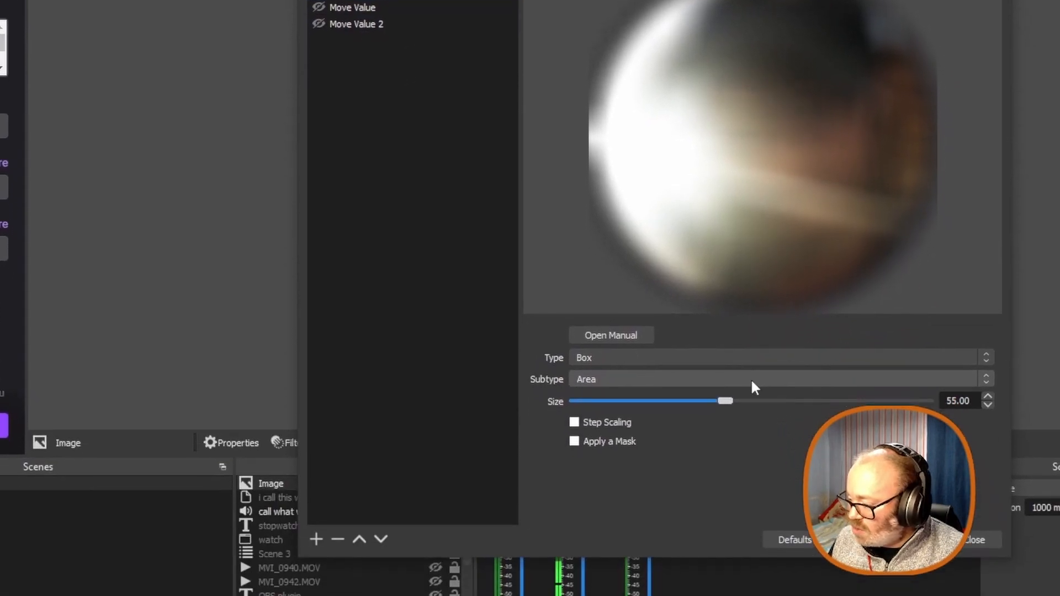
left_click_drag(770, 586, 740, 584)
left_click_drag(694, 376, 624, 375)
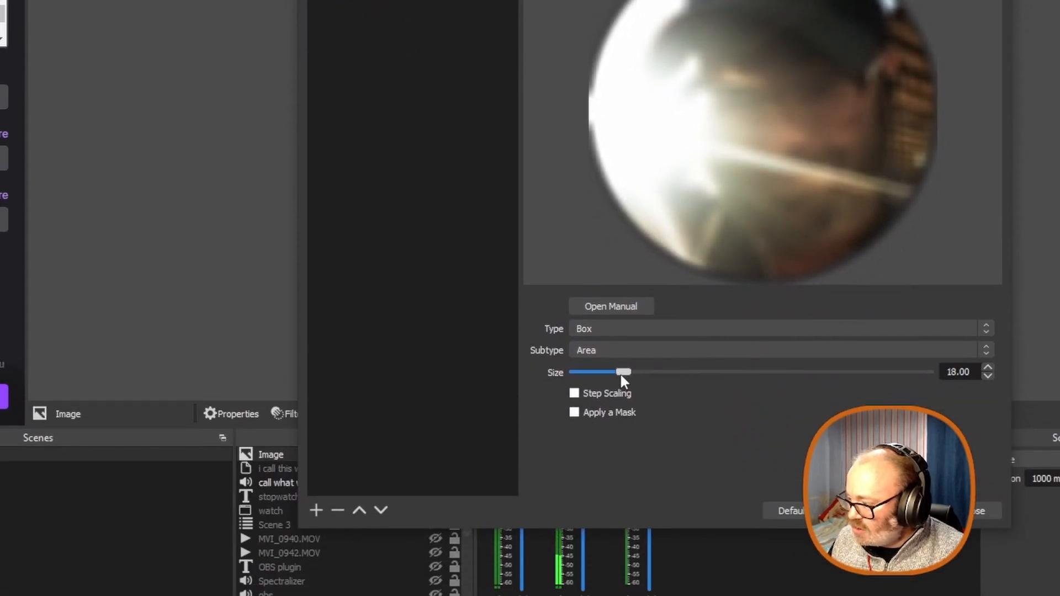
left_click(795, 424)
left_click(339, 208)
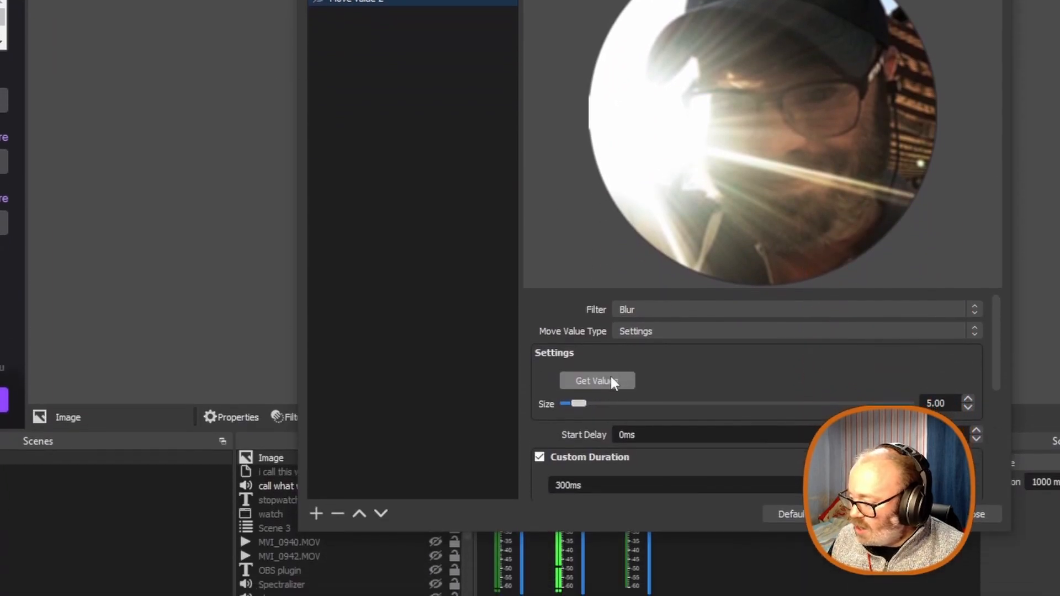
left_click(610, 499)
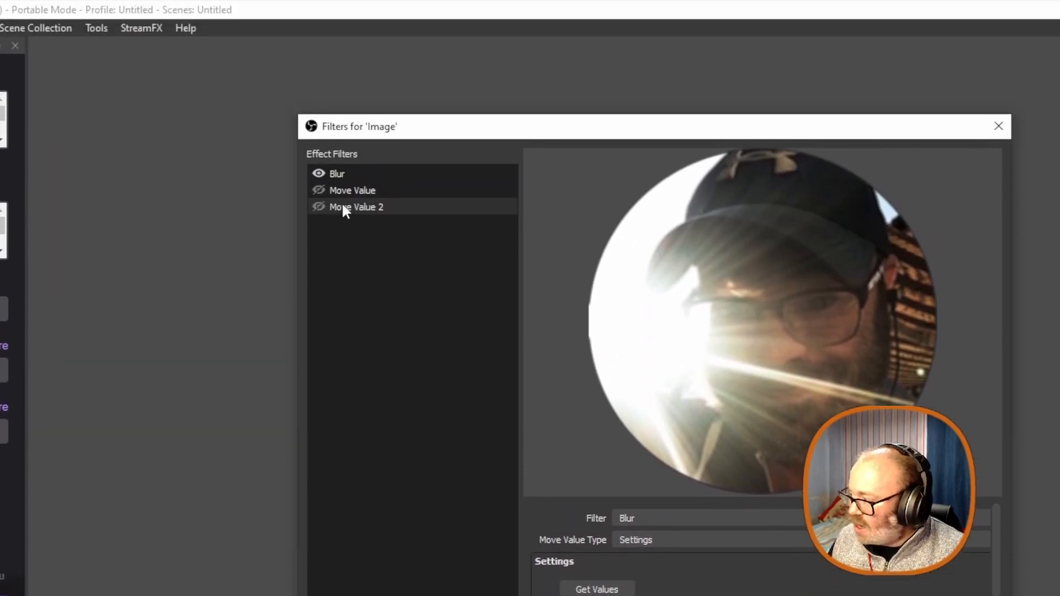
Trigger the Move Value filter and the Move Value 2 filter in turn to test the blur animation
left_click(316, 191)
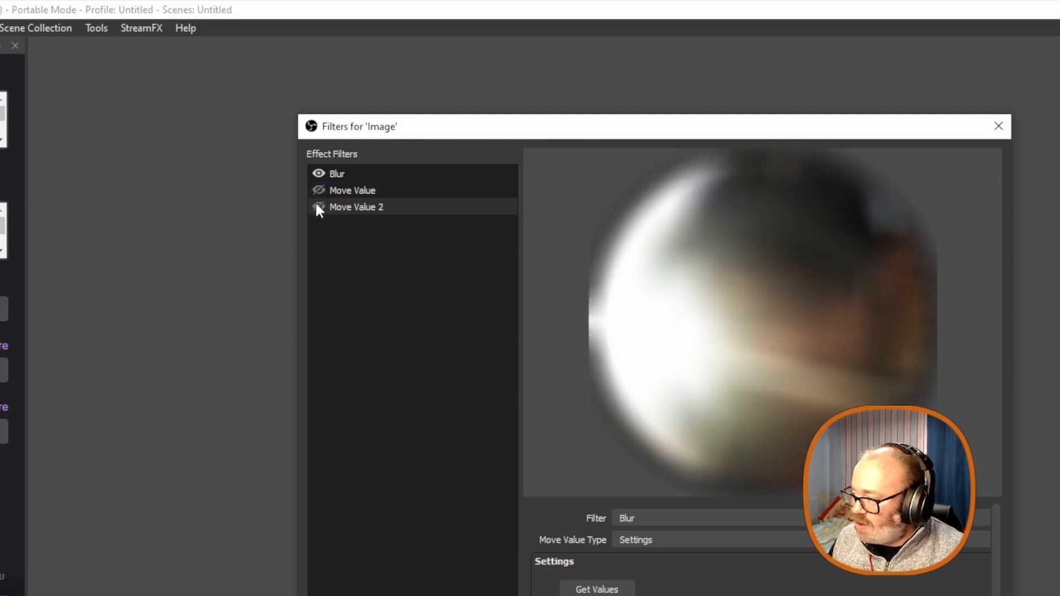
left_click(318, 207)
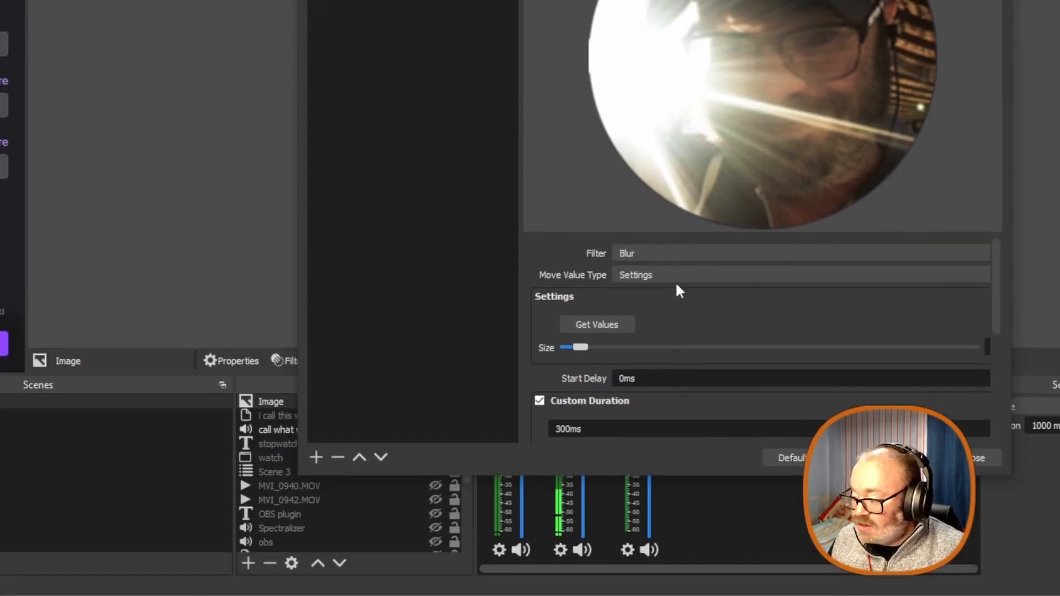
Switch the Move Value 2 filter's type to Random and let it vary the Blur's Size with a Max Value of 15.00
left_click(672, 540)
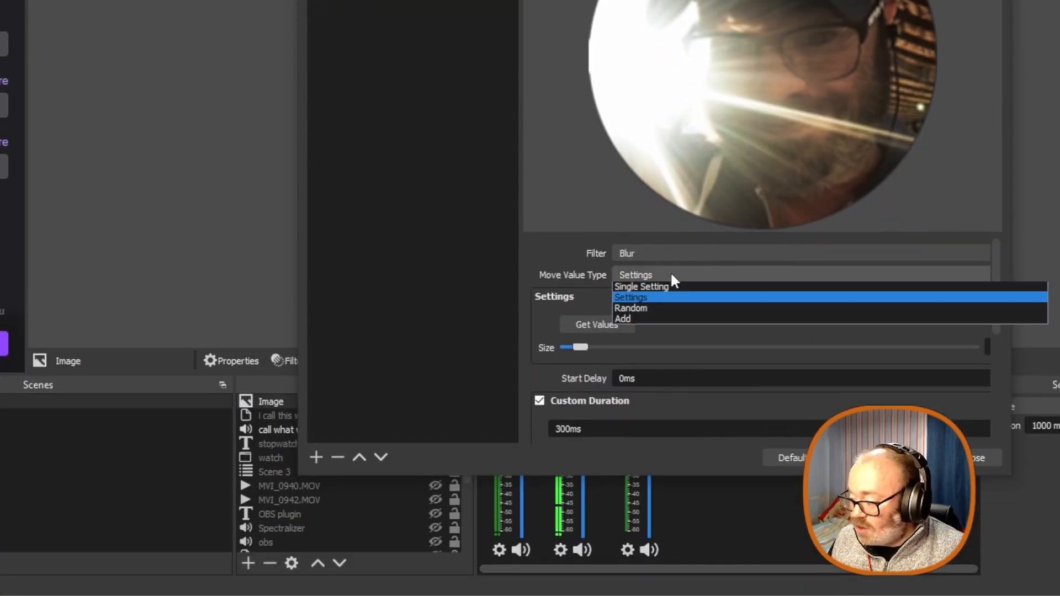
left_click(649, 306)
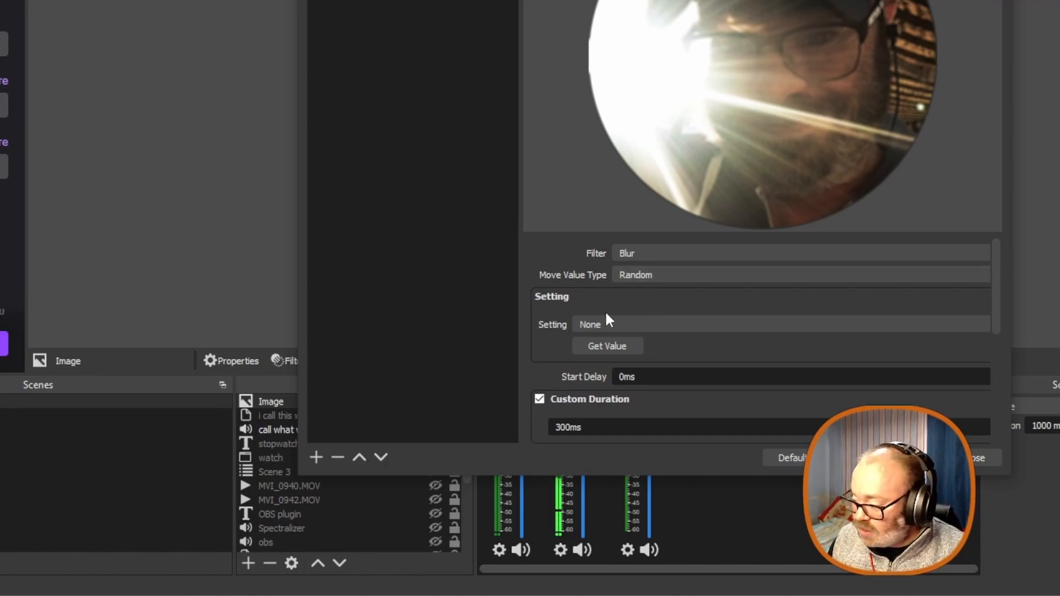
left_click(601, 325)
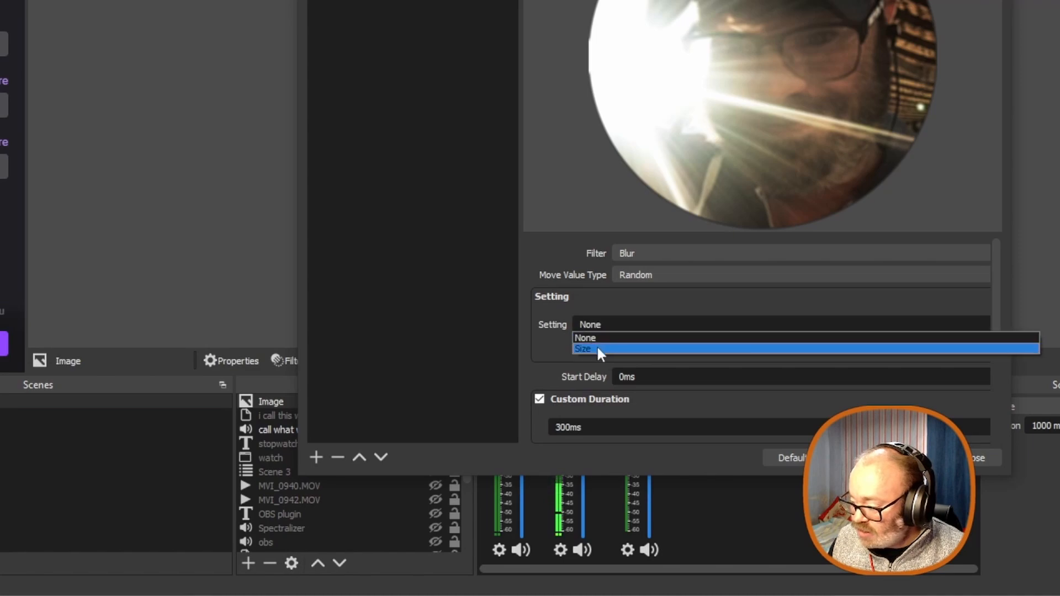
left_click(599, 346)
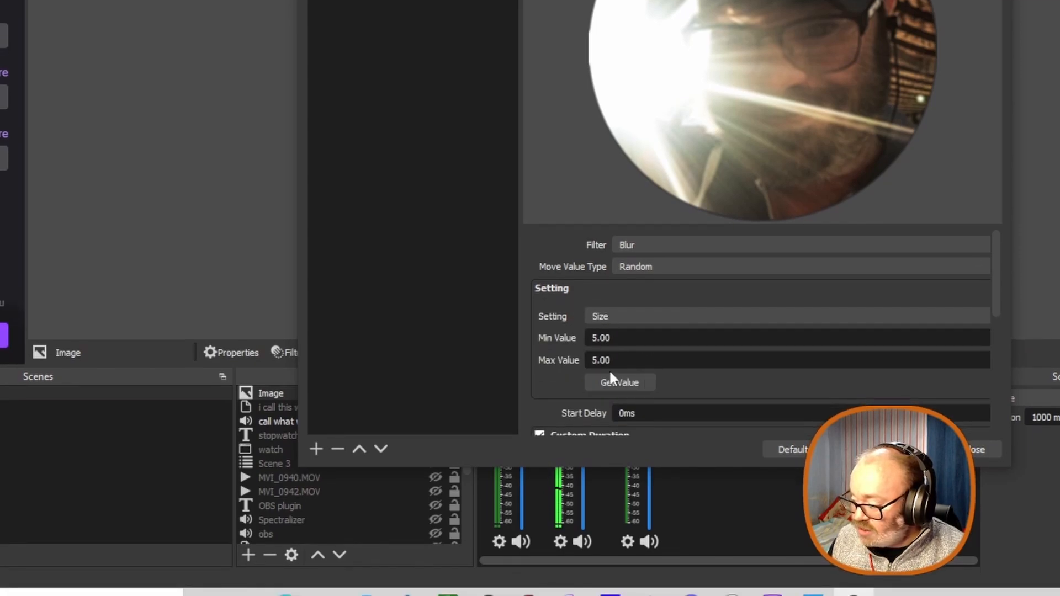
left_click(594, 365)
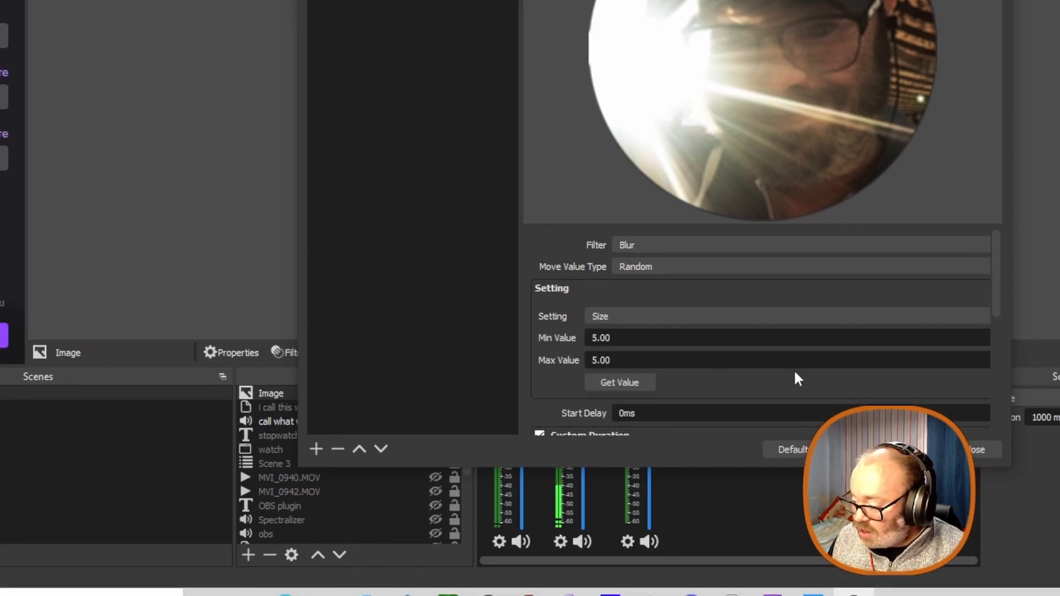
type("1")
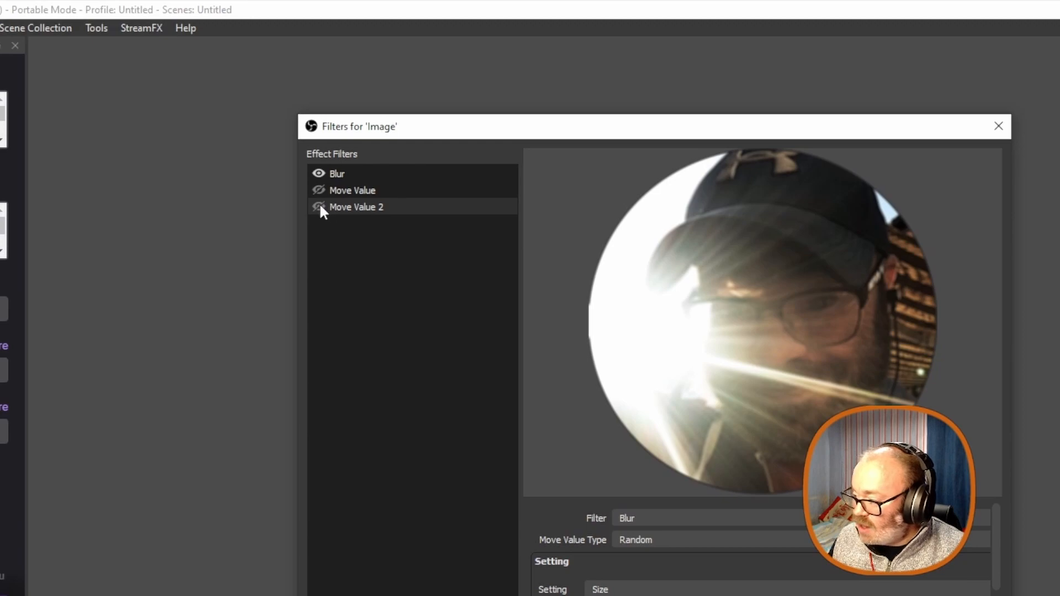
Trigger the Move Value 2 filter to test the random blur, shifting the filter window to check the canvas
left_click(320, 207)
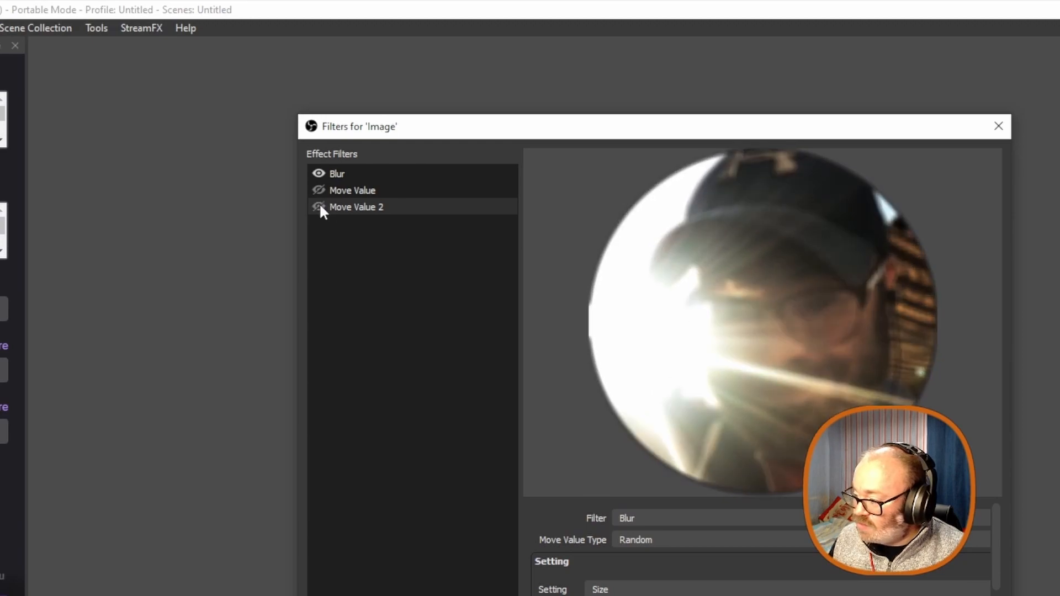
left_click_drag(657, 137, 952, 350)
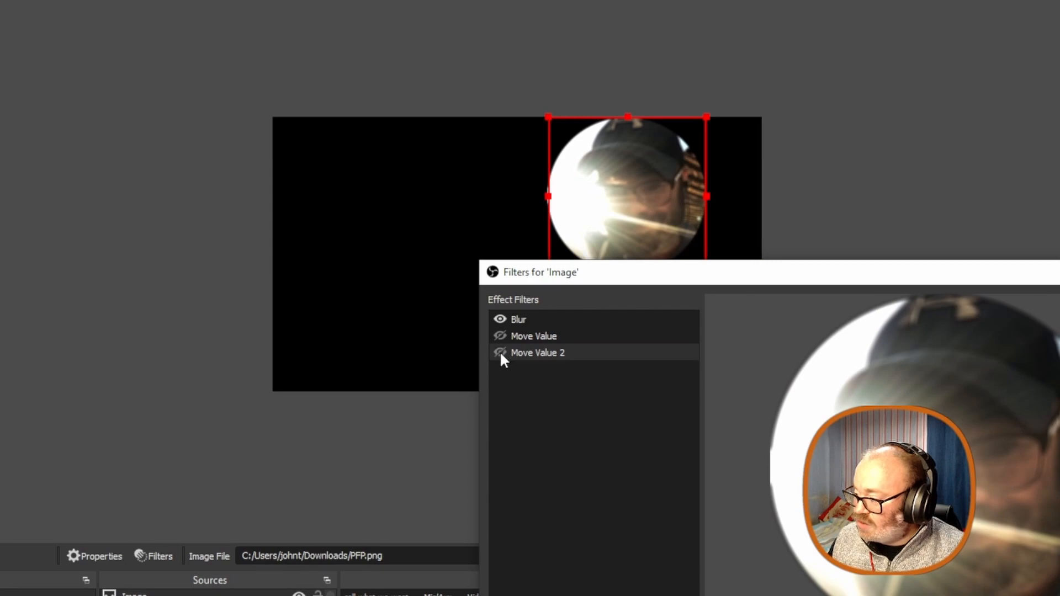
left_click_drag(697, 281, 552, 162)
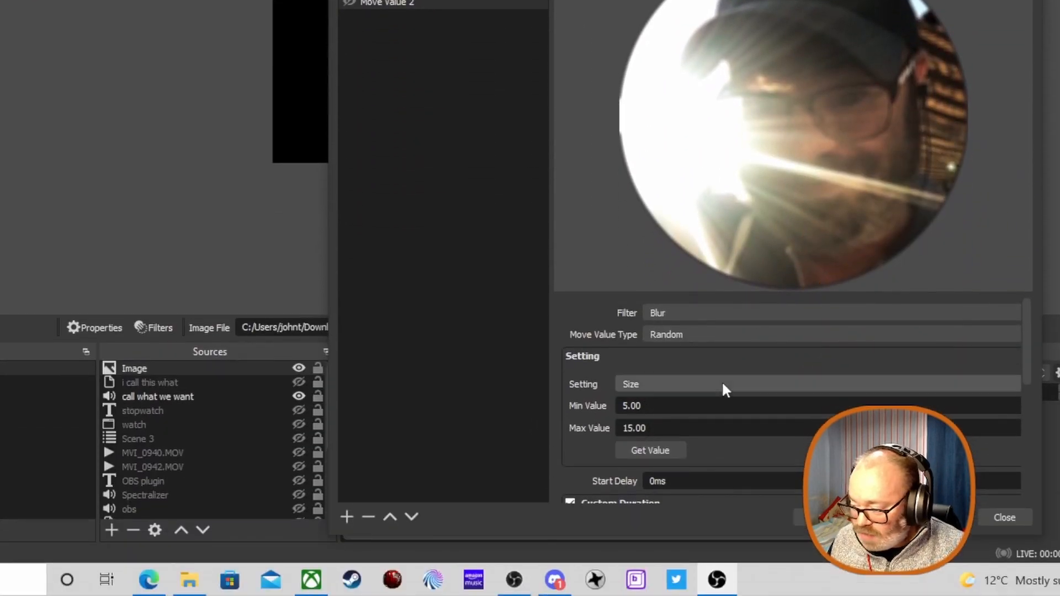
Lower the random blur Size's Min Value to 4.00 and check which filters Move Value 2 can target
left_click(723, 384)
left_click(722, 386)
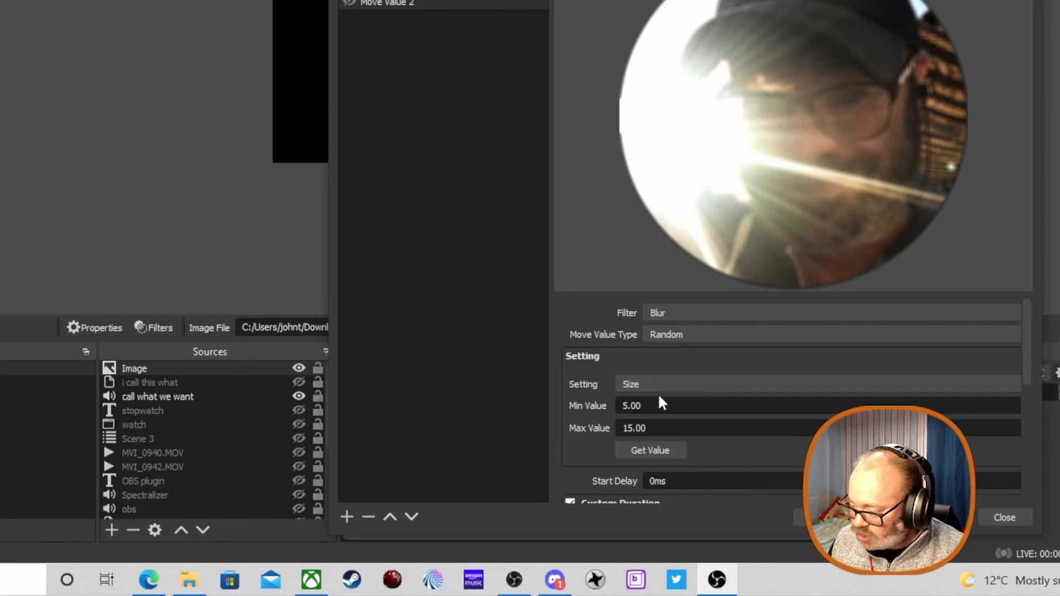
scroll(630, 402, "down", 2)
scroll(577, 392, "up", 2)
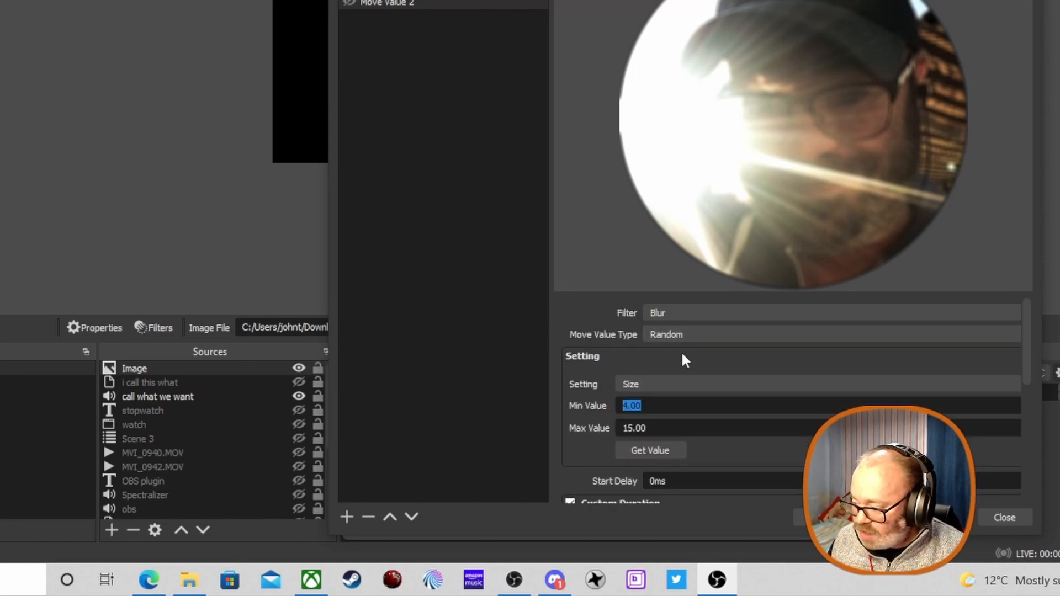
left_click(669, 314)
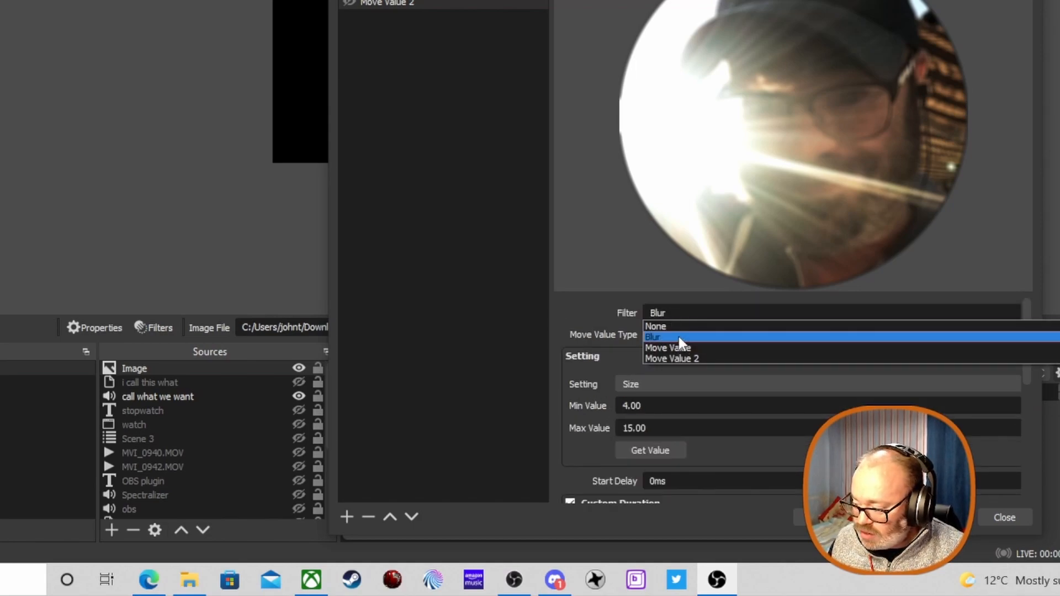
left_click(670, 336)
left_click(668, 309)
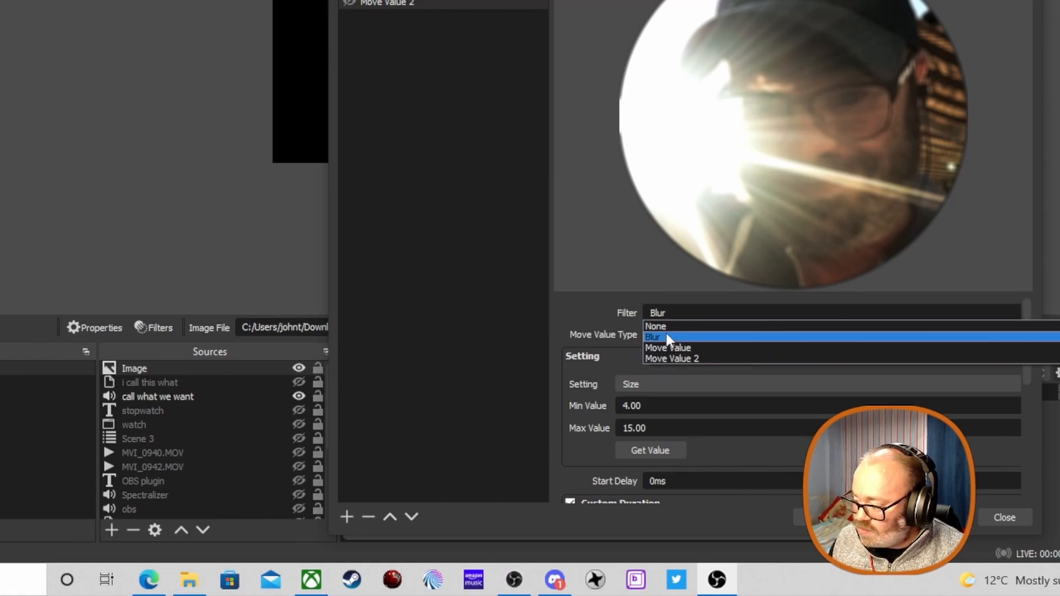
left_click(621, 288)
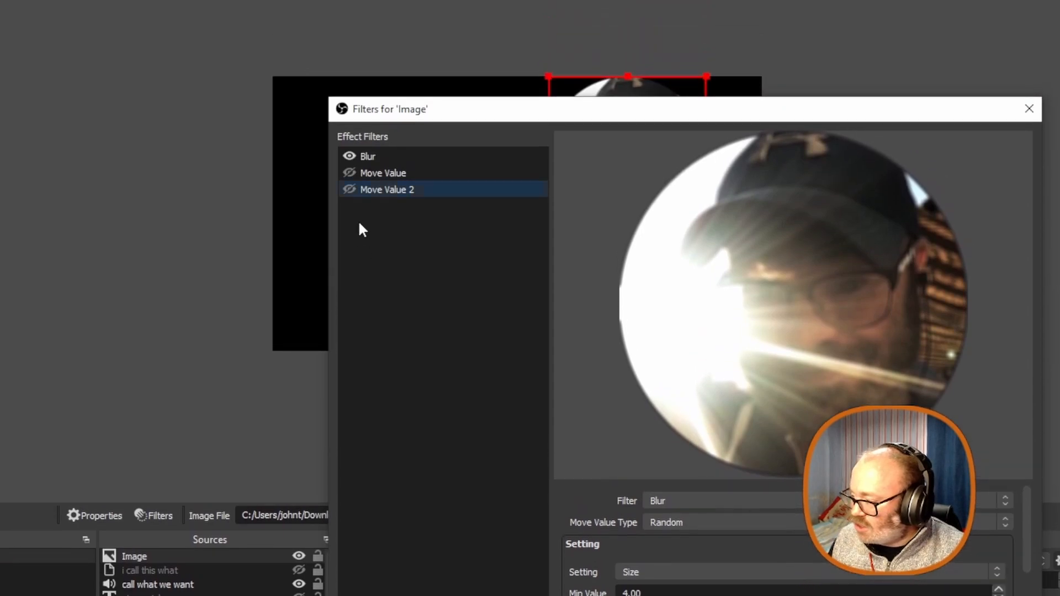
Add a Crop/Pad filter to the Image source, keeping the suggested name
right_click(358, 33)
mouse_move(410, 51)
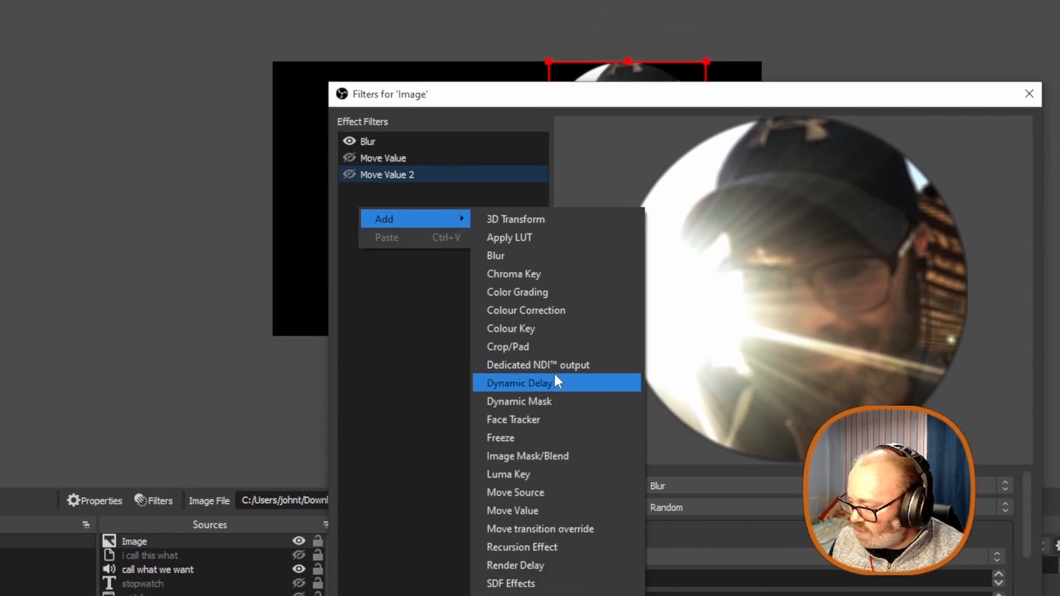
left_click(529, 346)
left_click(662, 433)
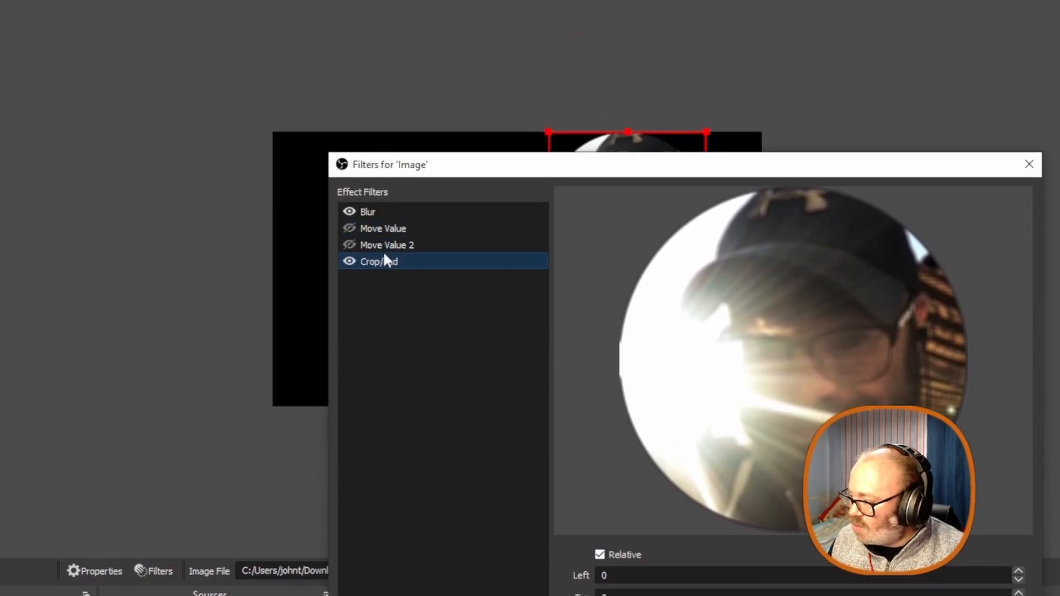
Retarget the Move Value 2 filter to Crop/Pad and choose Bottom as its random setting
left_click(389, 139)
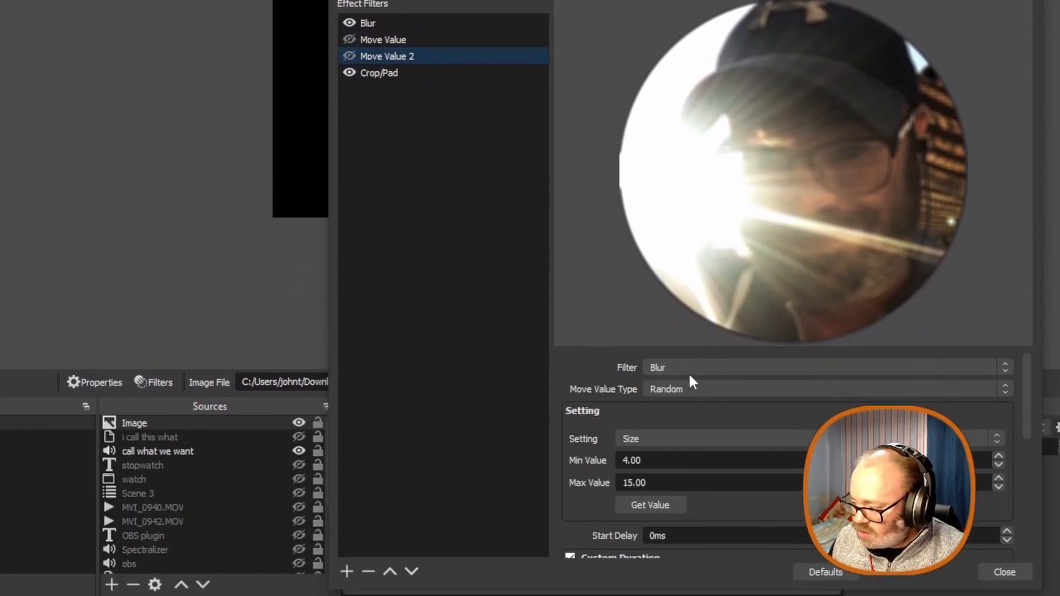
left_click(686, 367)
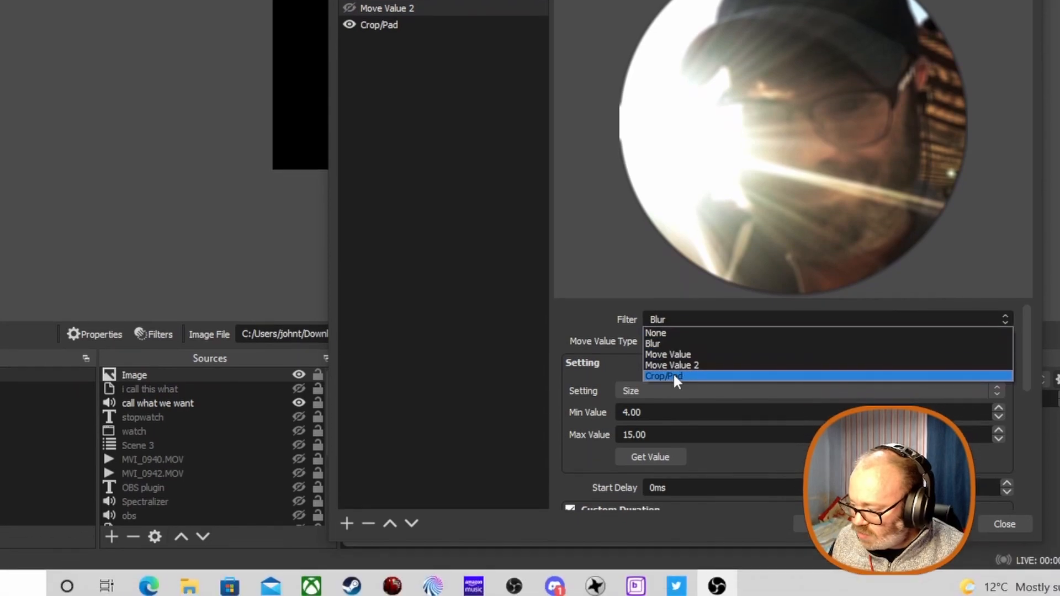
left_click(673, 425)
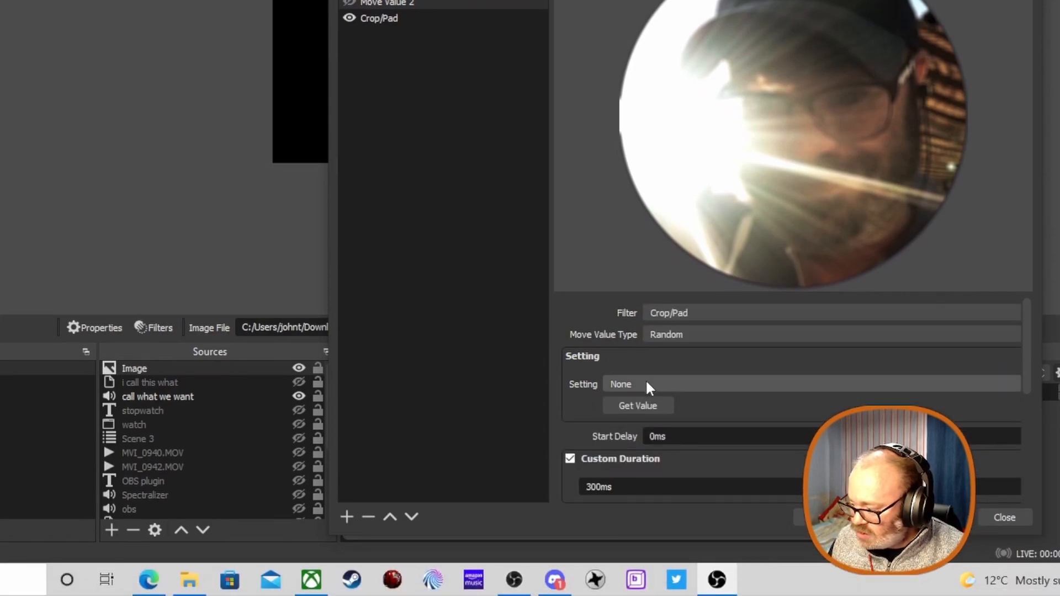
left_click(644, 381)
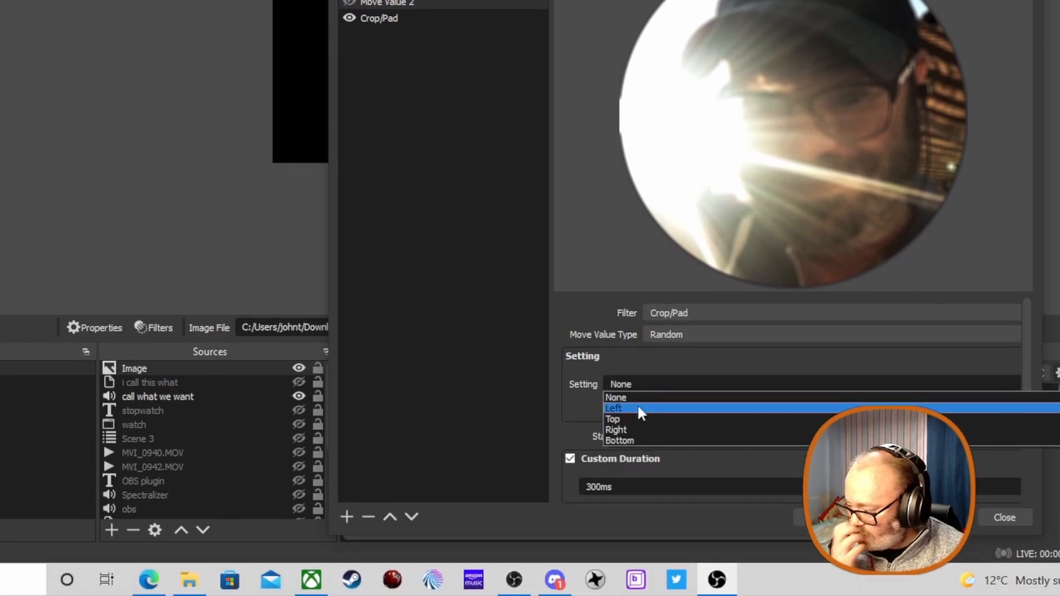
left_click(631, 440)
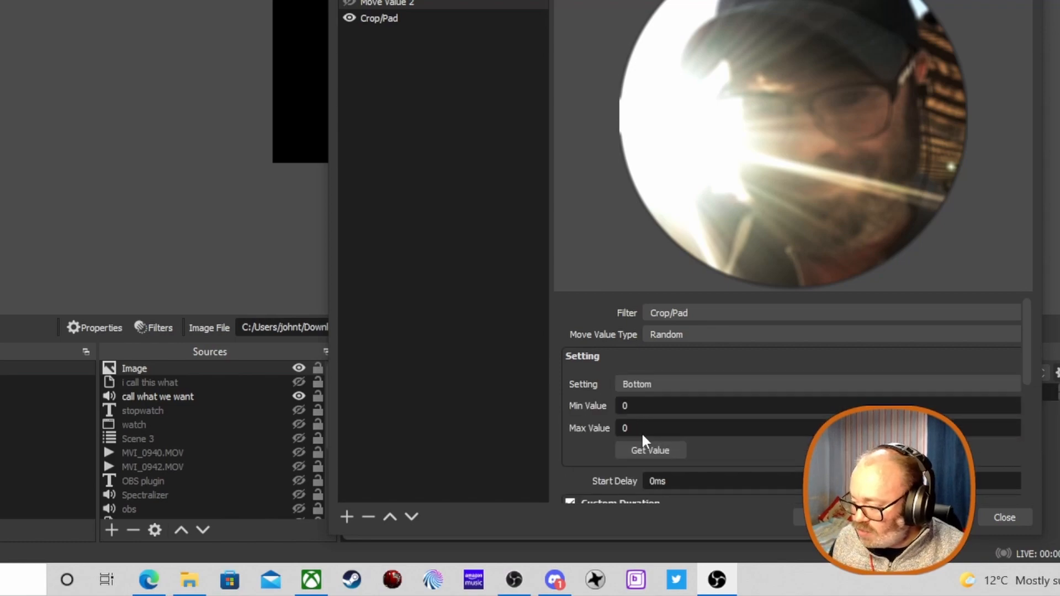
Set the Max Value of the random Bottom crop to 1000
key("BackSpace")
type("100")
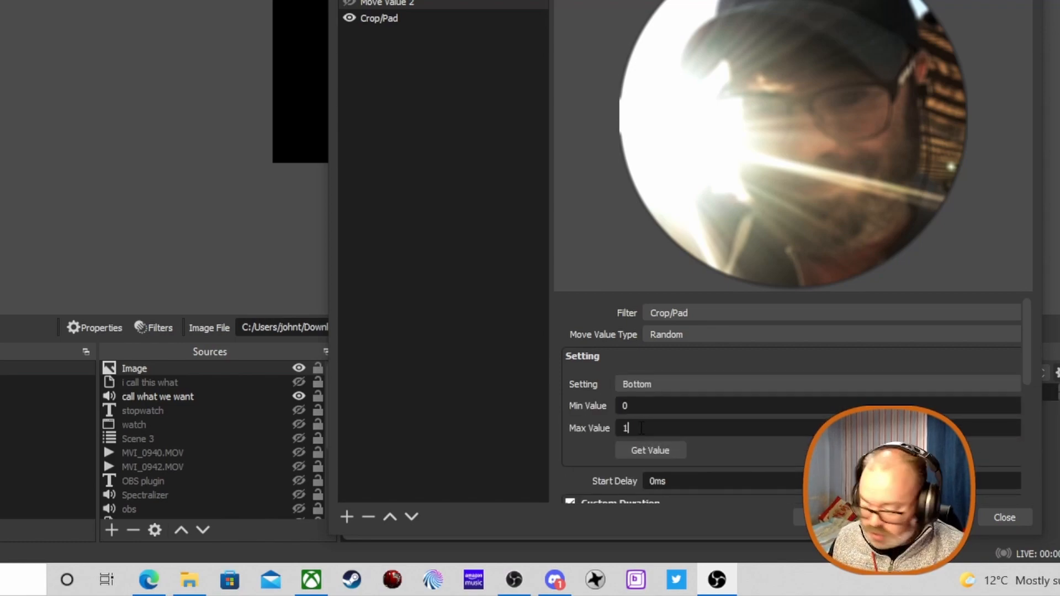
type("0")
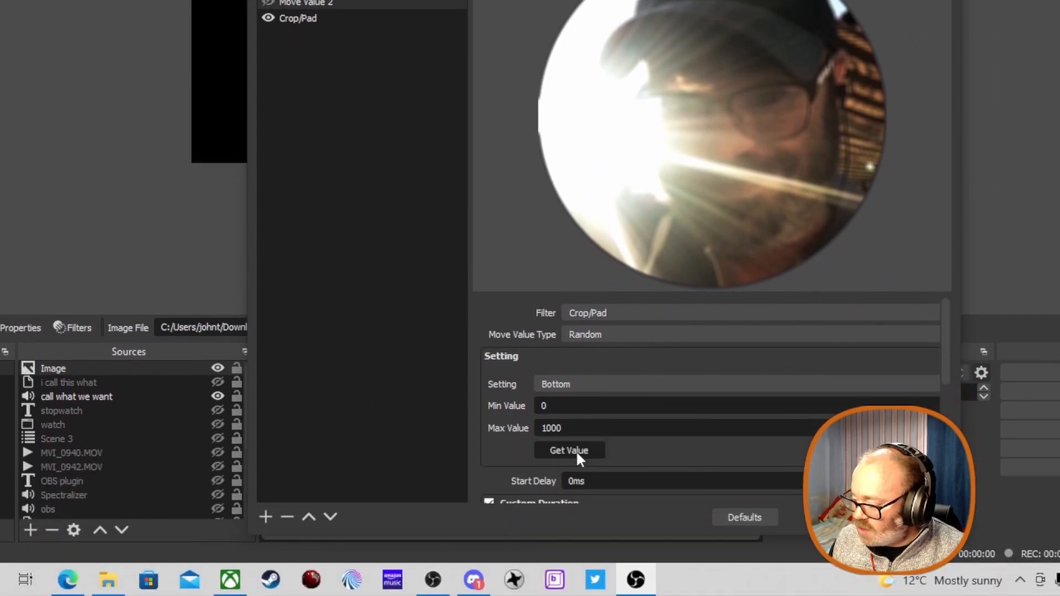
left_click(575, 450)
key("BackSpace")
type("1000")
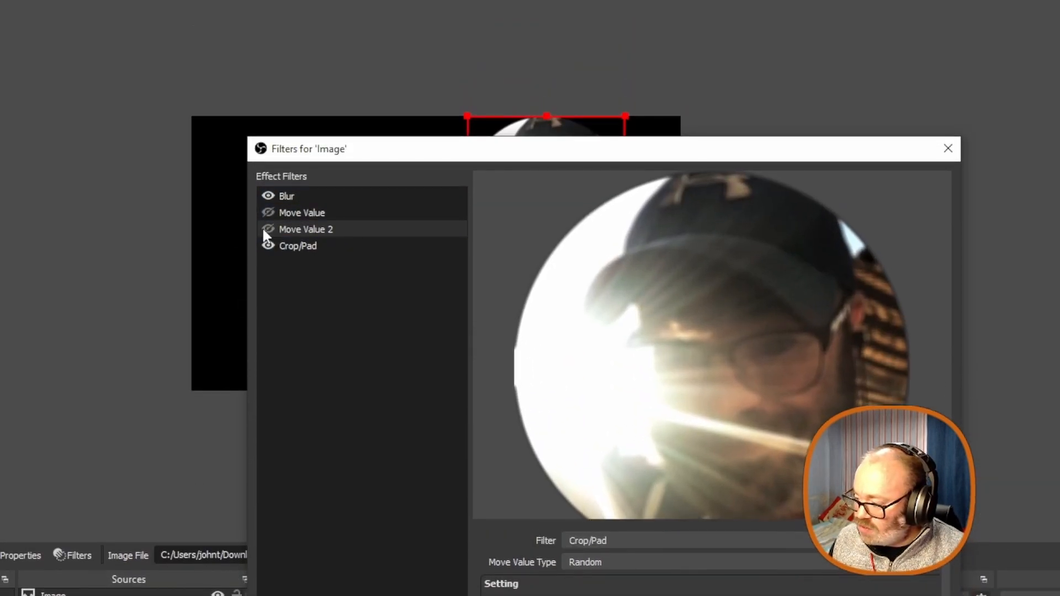
Trigger the Move Value 2 filter several times to test the random bottom crop on the image
left_click(264, 230)
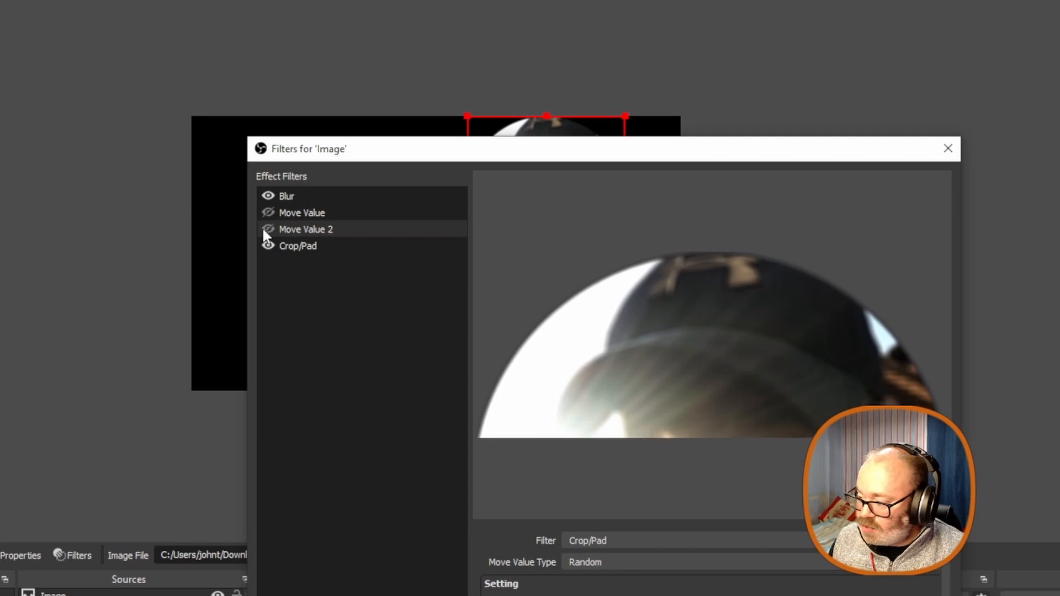
left_click(263, 230)
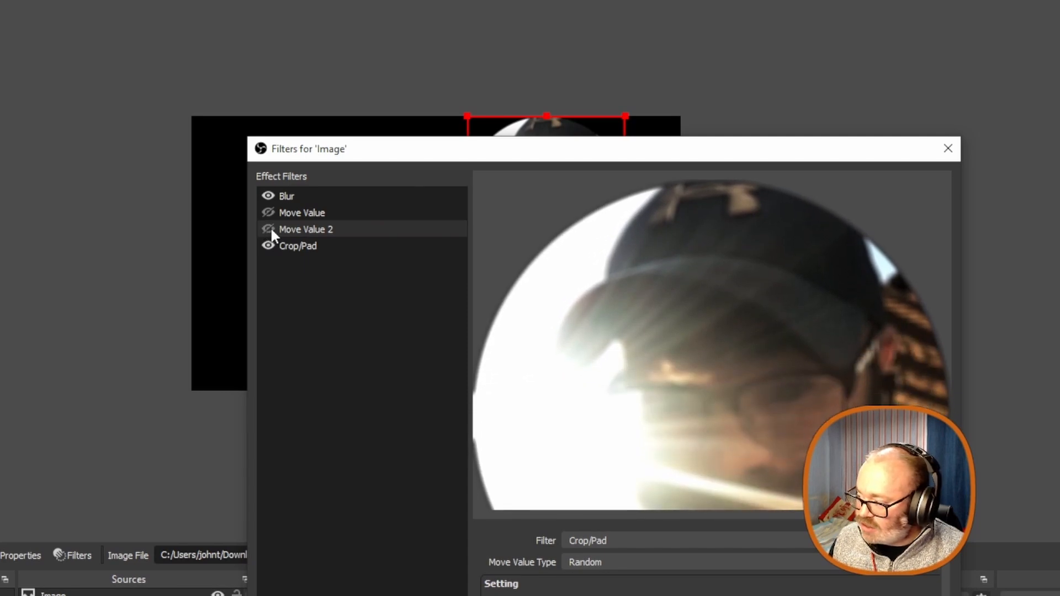
left_click(270, 230)
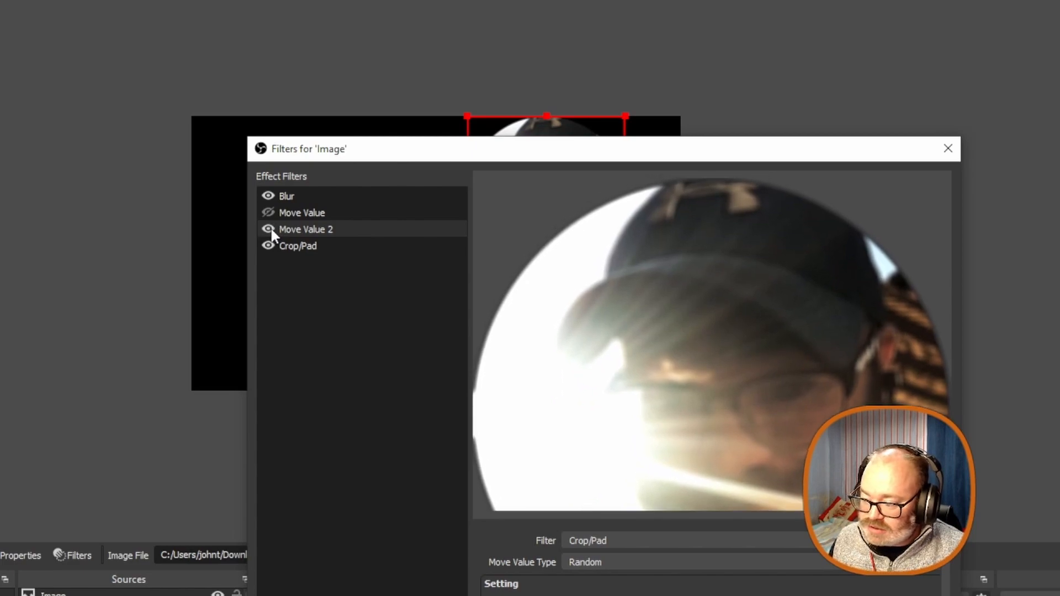
left_click(270, 229)
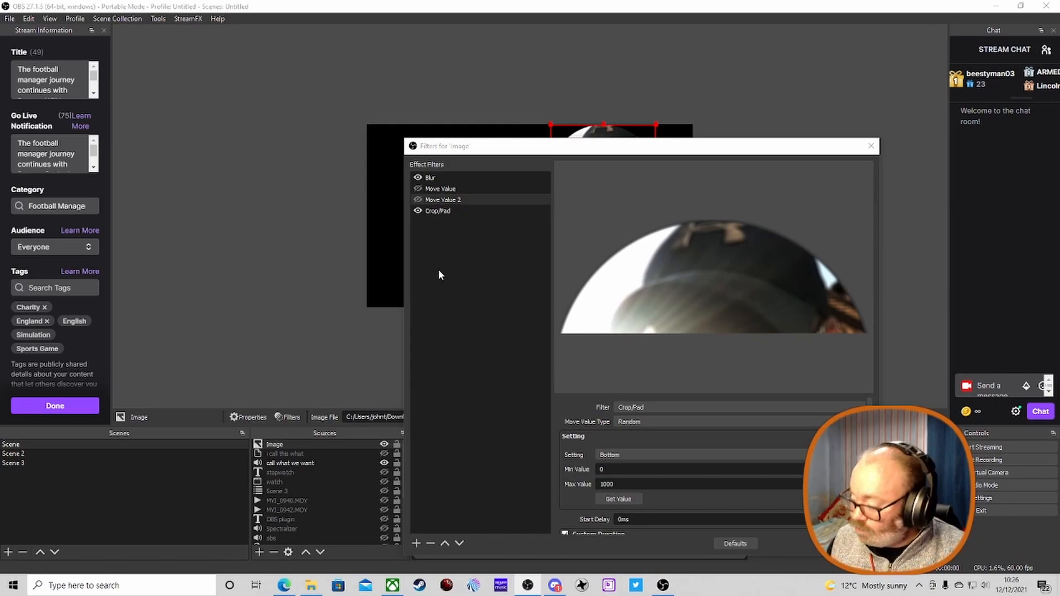
Reposition the filter window and disable the Crop/Pad filter on the Image source
left_click_drag(628, 147, 538, 82)
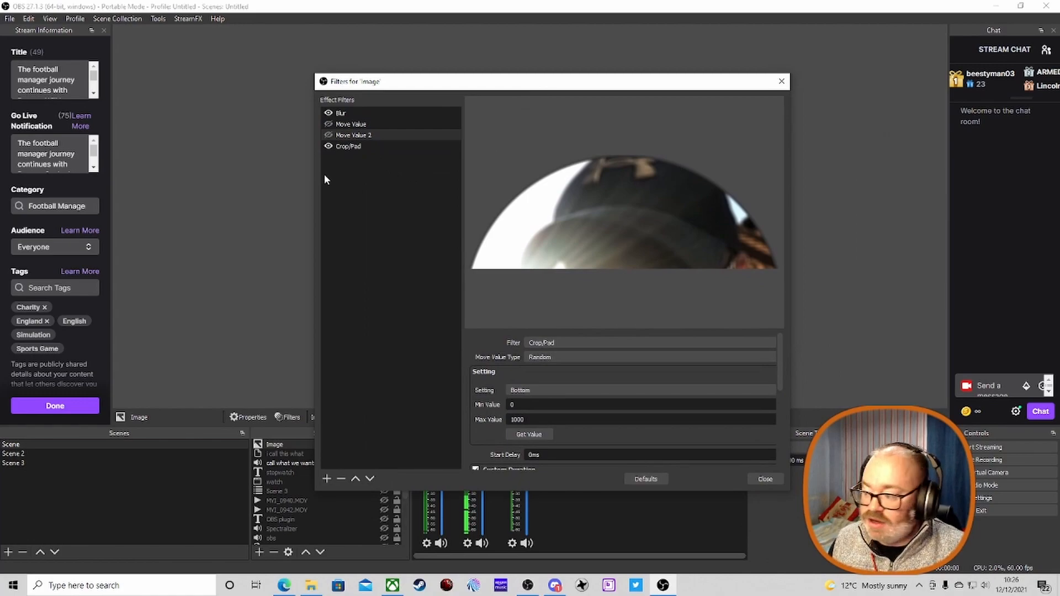
left_click(329, 145)
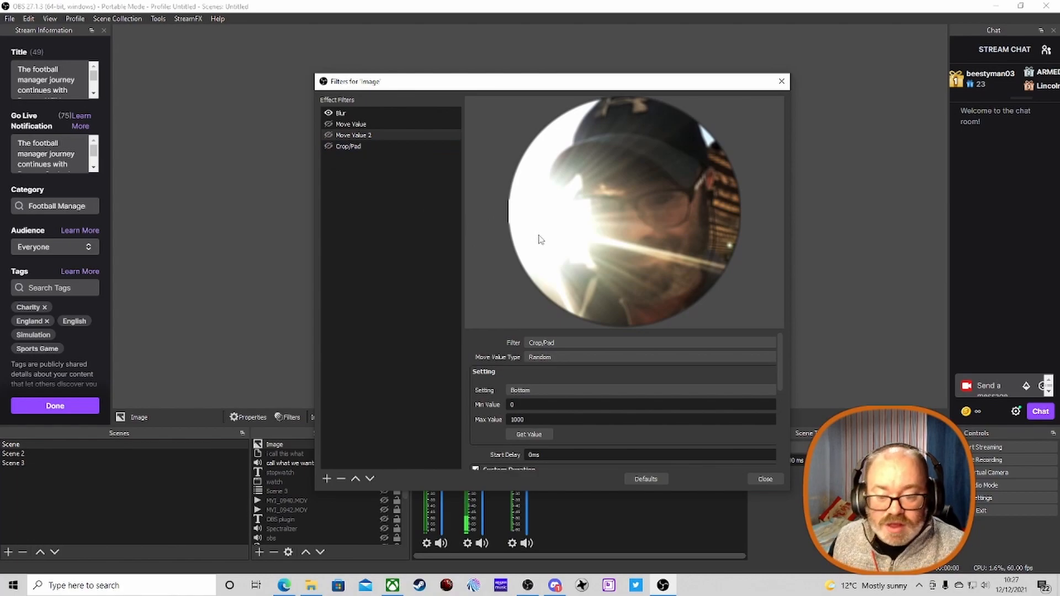